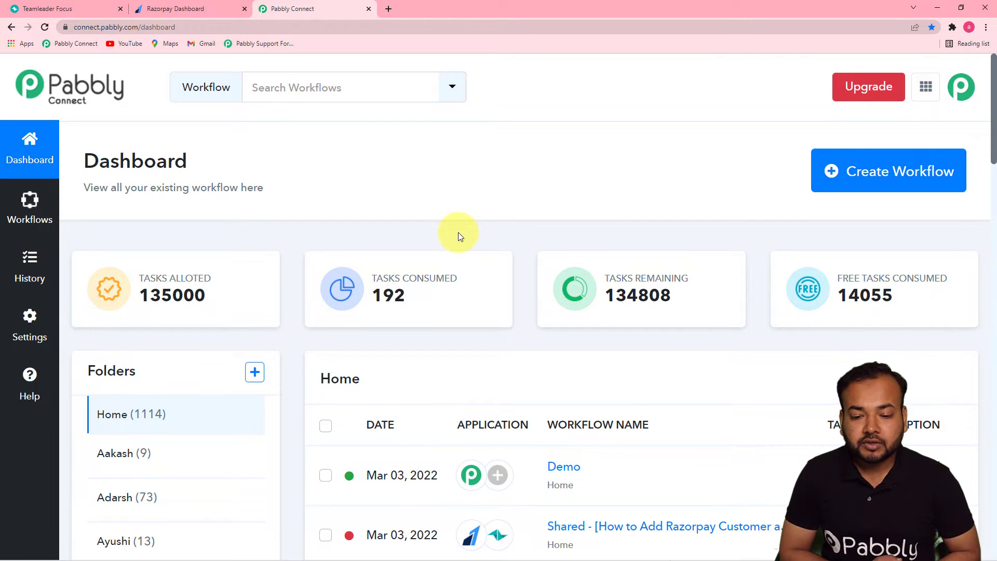
# Create a workflow named "Add Razorpay Customers as Contacts in TeamLeader Aplication" and collapse its trigger section.
pyautogui.click(888, 179)
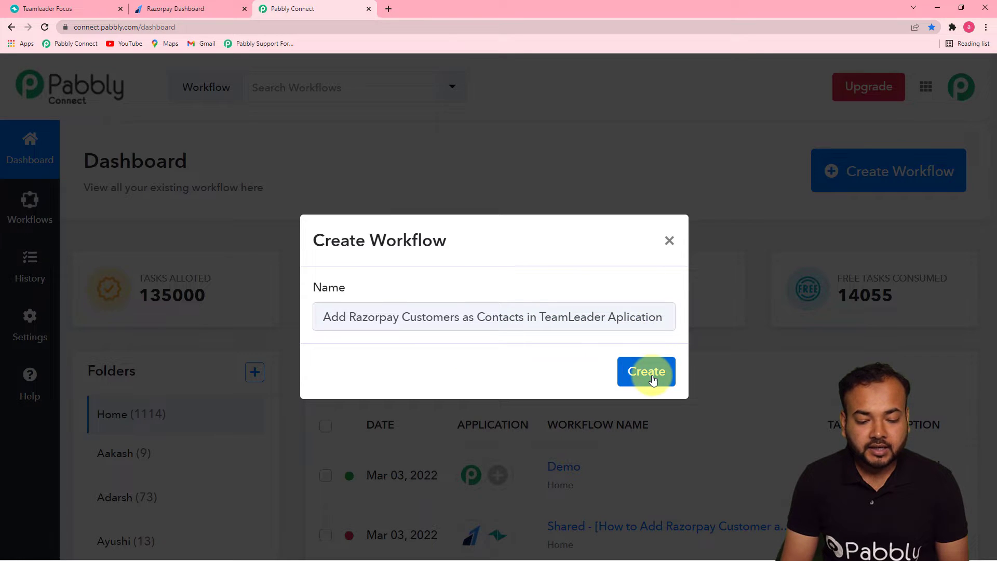
pyautogui.click(652, 378)
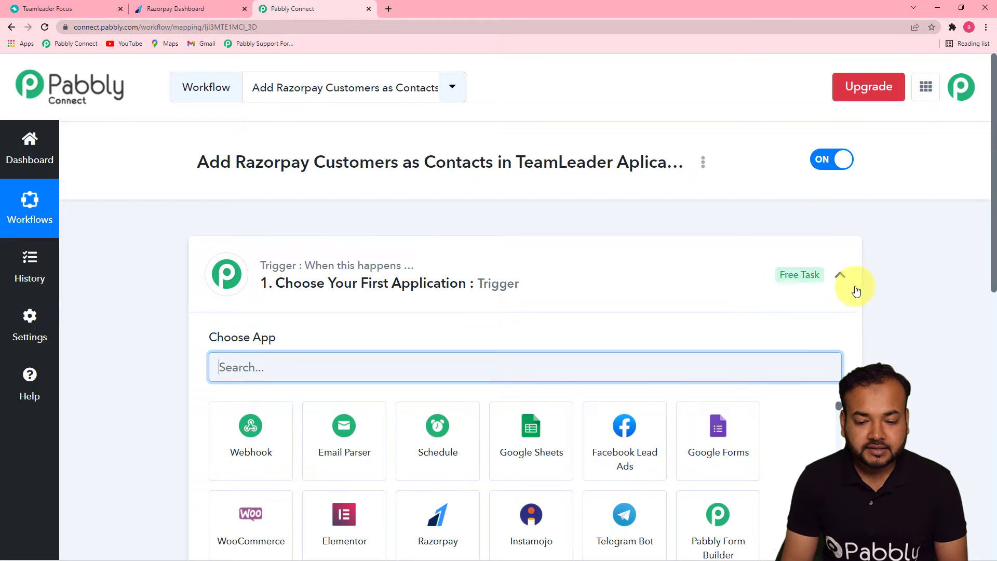
pyautogui.click(840, 275)
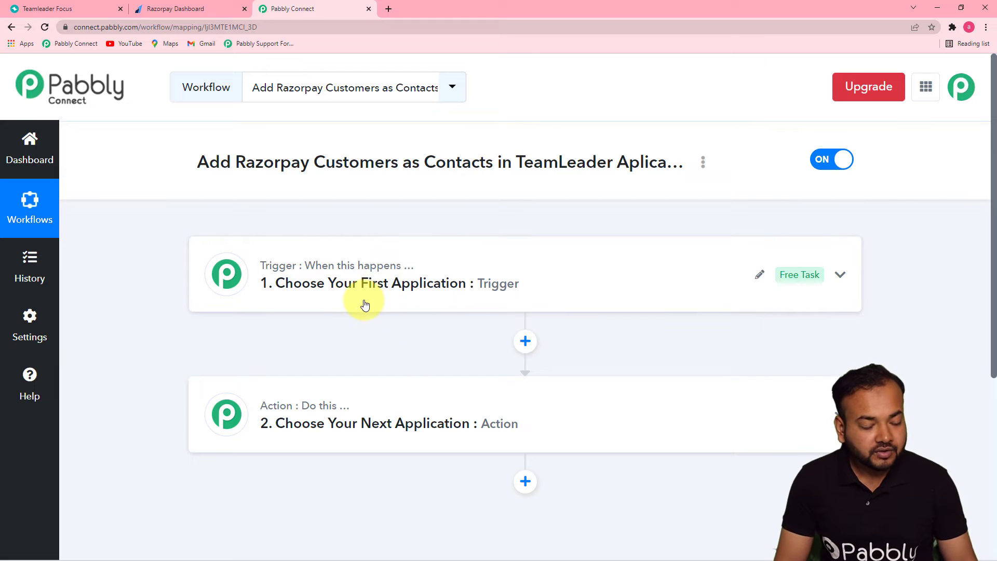
# Choose Razorpay as the workflow's trigger application.
pyautogui.click(345, 289)
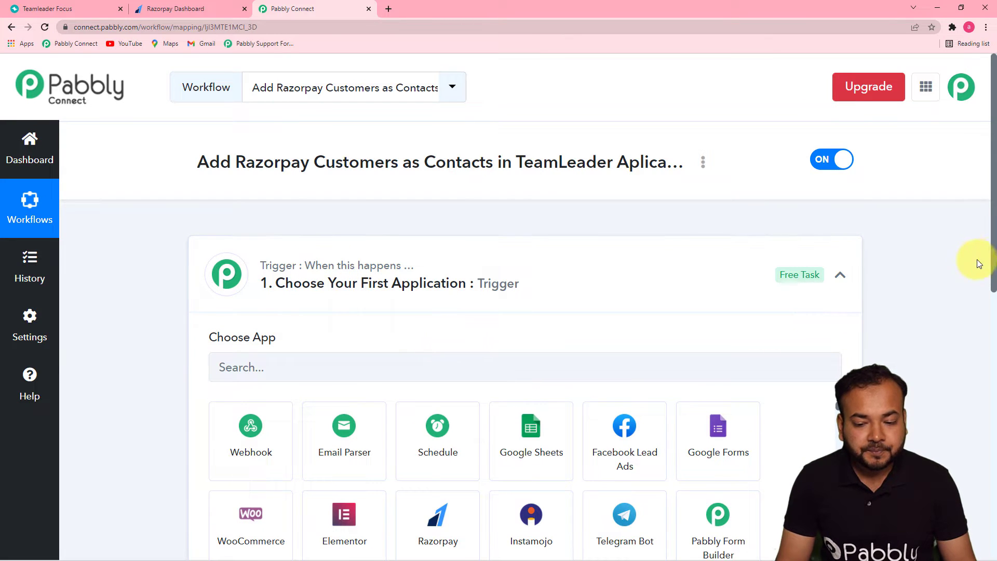
pyautogui.moveTo(993, 244); pyautogui.dragTo(994, 310)
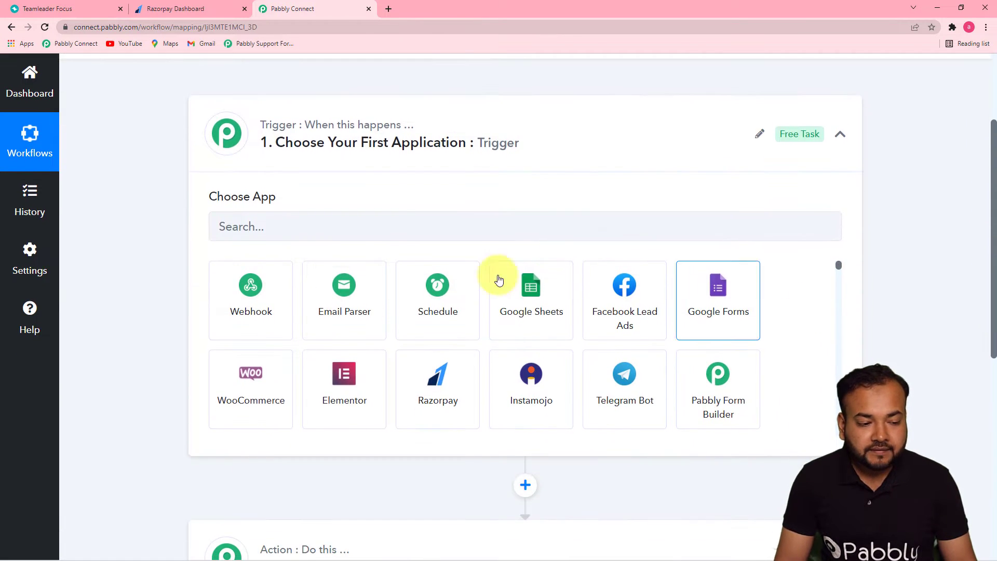
pyautogui.click(452, 238)
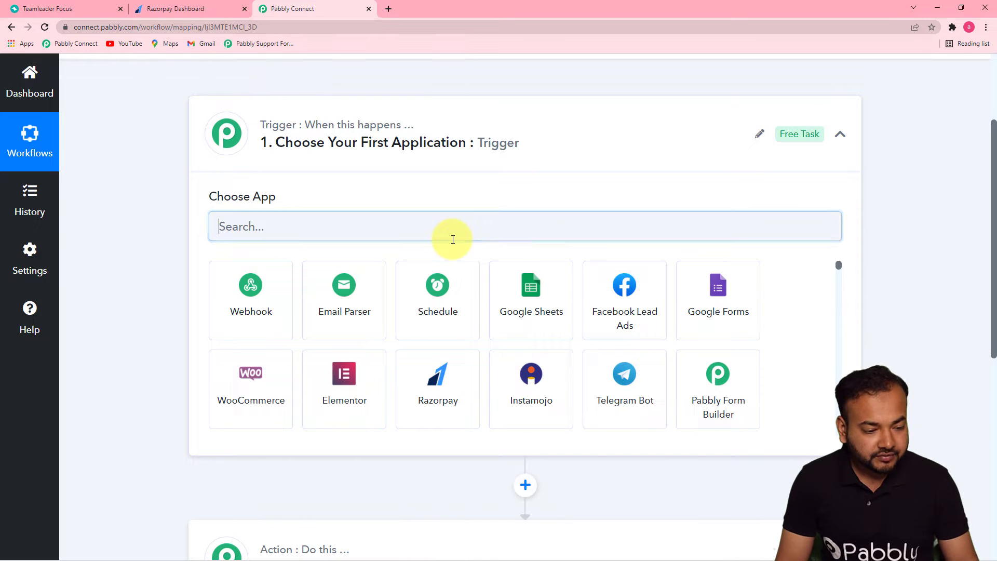
pyautogui.write('ra')
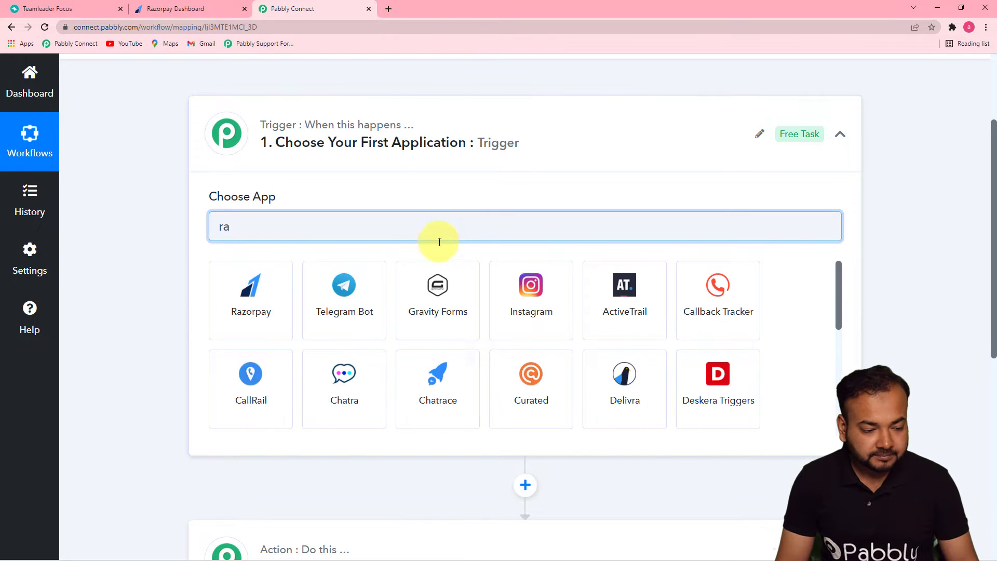
pyautogui.click(218, 311)
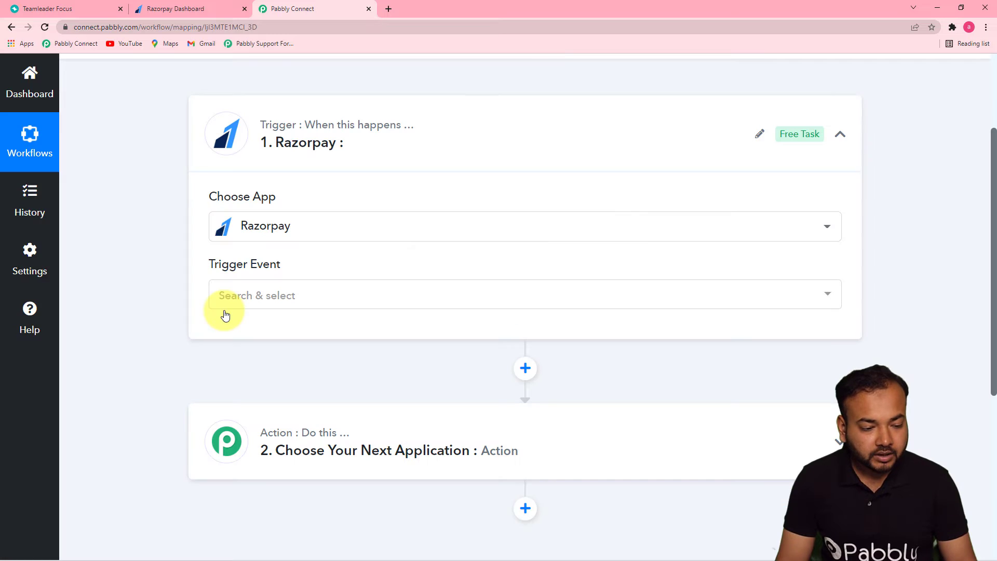
# Set the Razorpay trigger event to Payment Captured and copy the workflow's webhook URL.
pyautogui.click(260, 296)
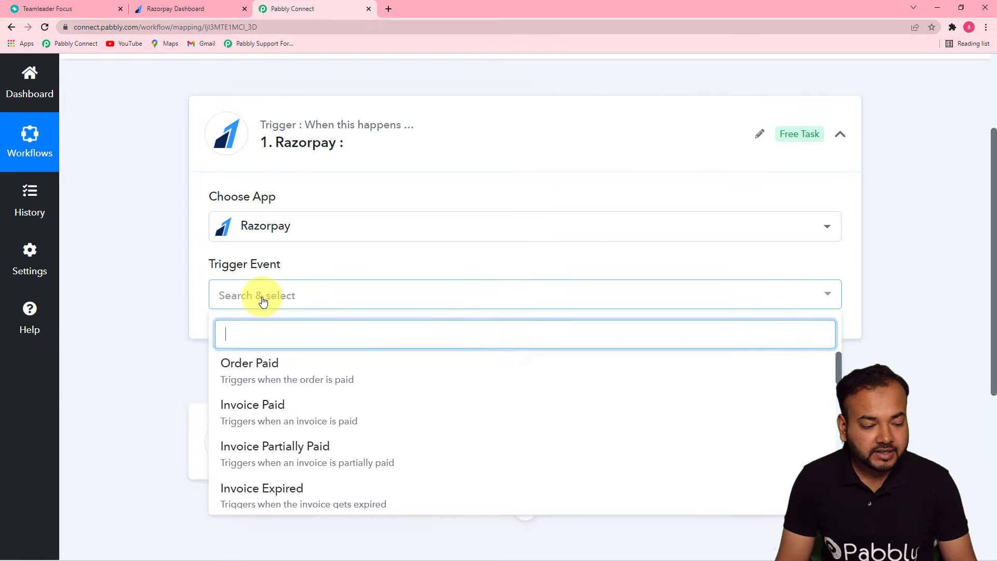
pyautogui.moveTo(839, 376); pyautogui.dragTo(836, 398)
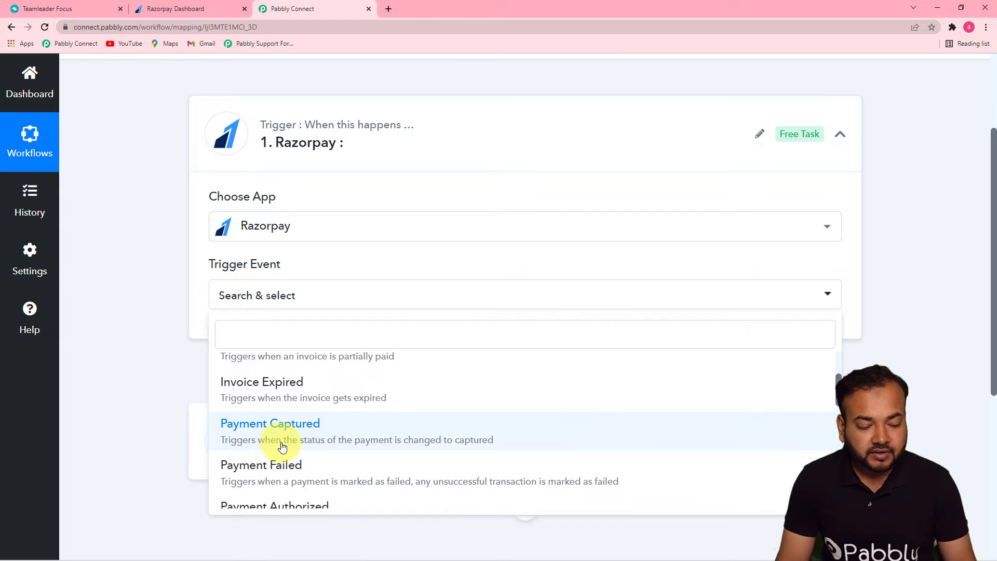
pyautogui.click(396, 446)
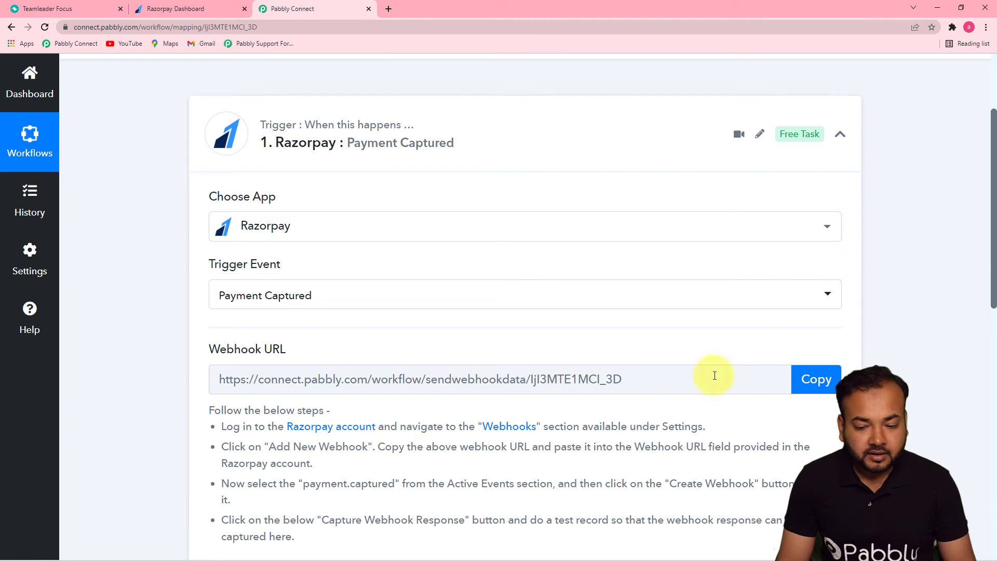
pyautogui.scroll(-3, 995, 239)
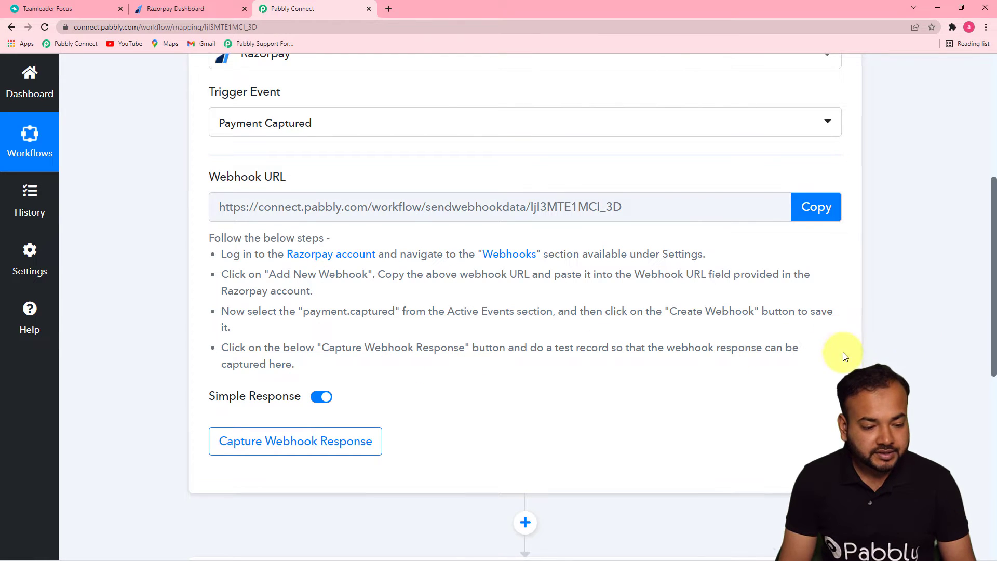
pyautogui.click(812, 215)
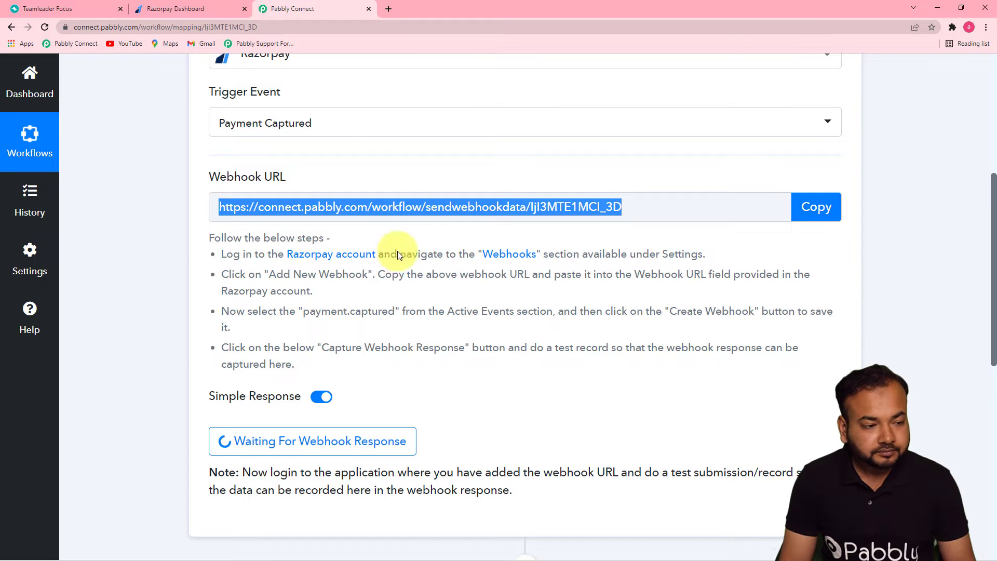
# Switch to the Razorpay dashboard and open the webhooks section of its settings.
pyautogui.click(179, 11)
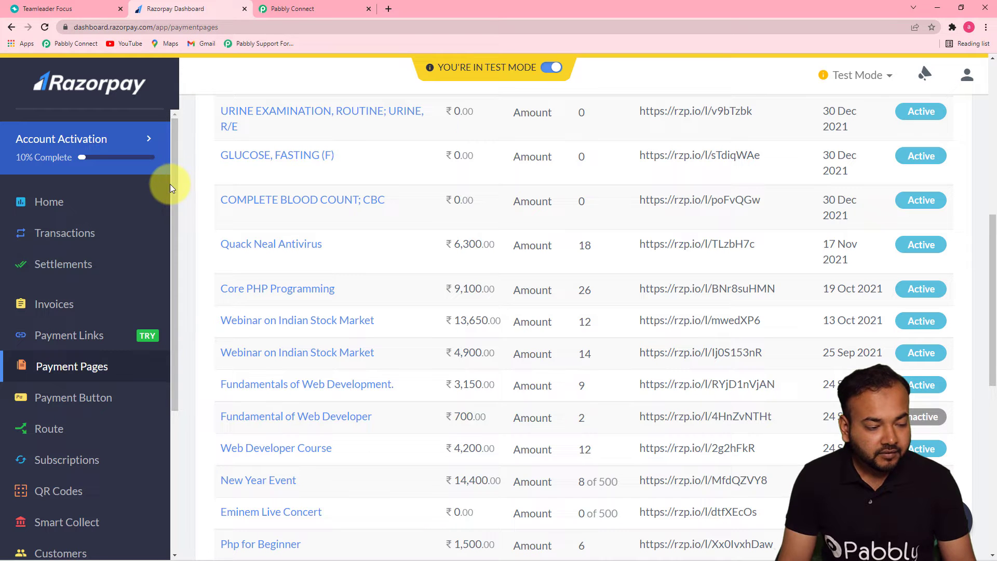
pyautogui.moveTo(169, 218); pyautogui.dragTo(167, 402)
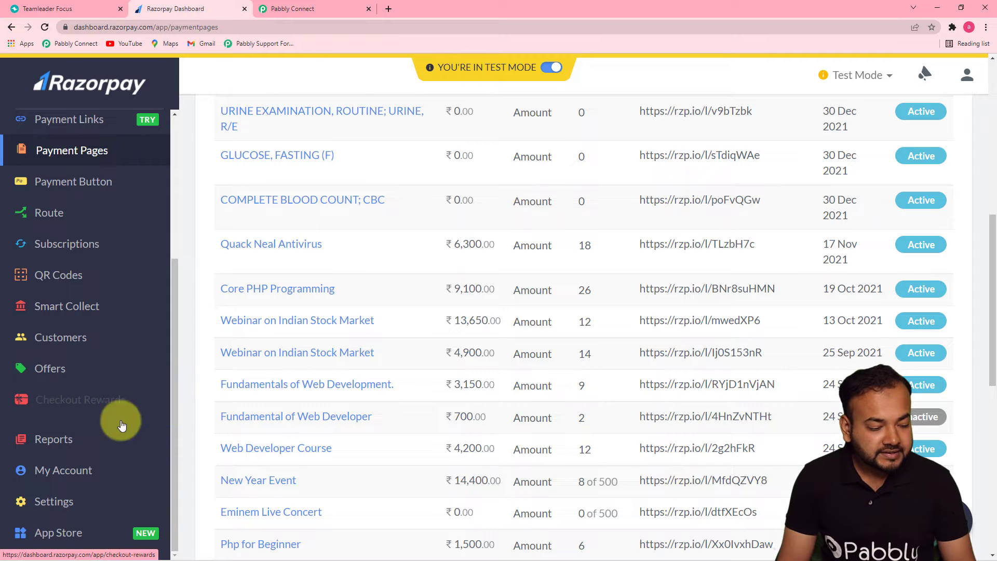
pyautogui.click(54, 502)
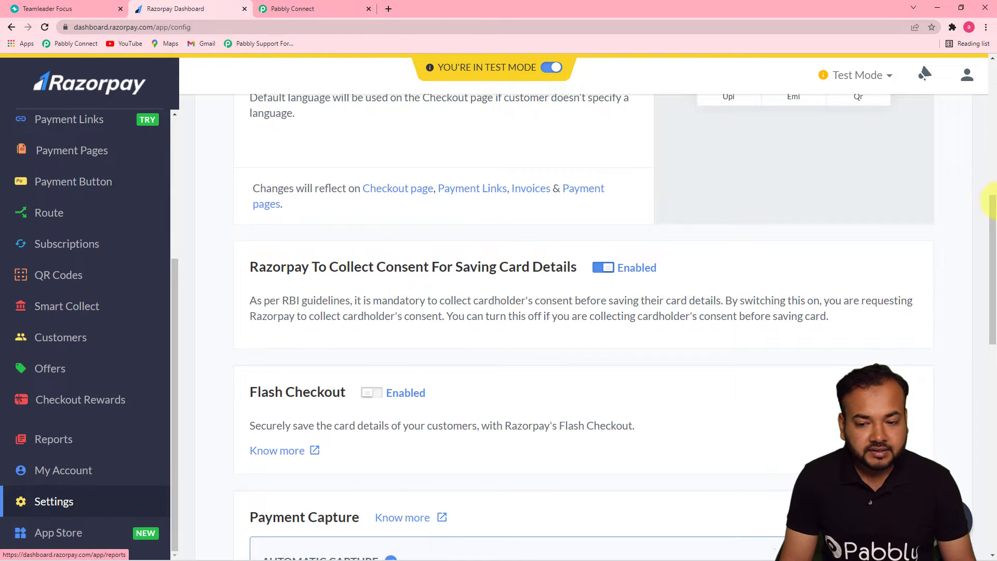
pyautogui.scroll(8, 994, 165)
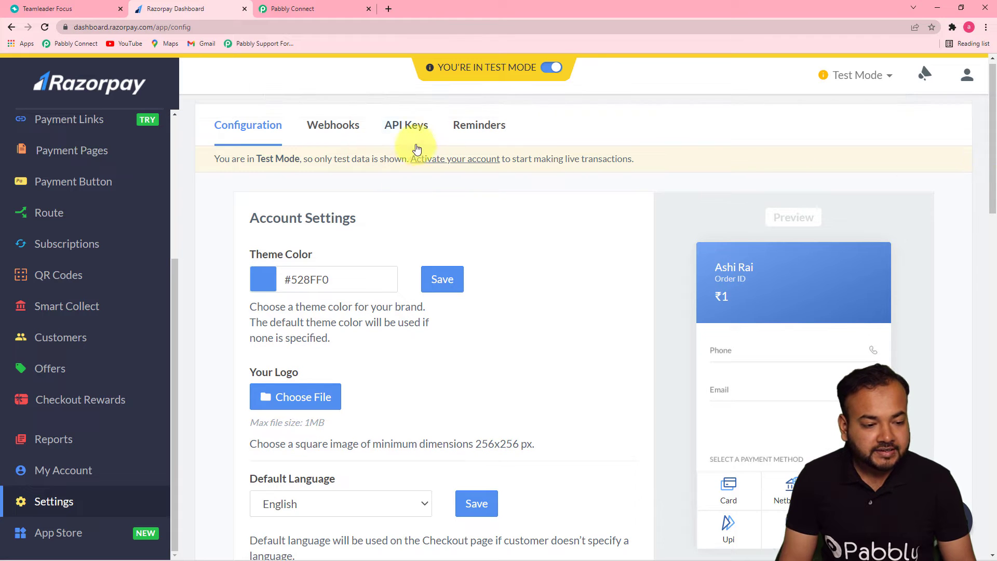
pyautogui.click(326, 126)
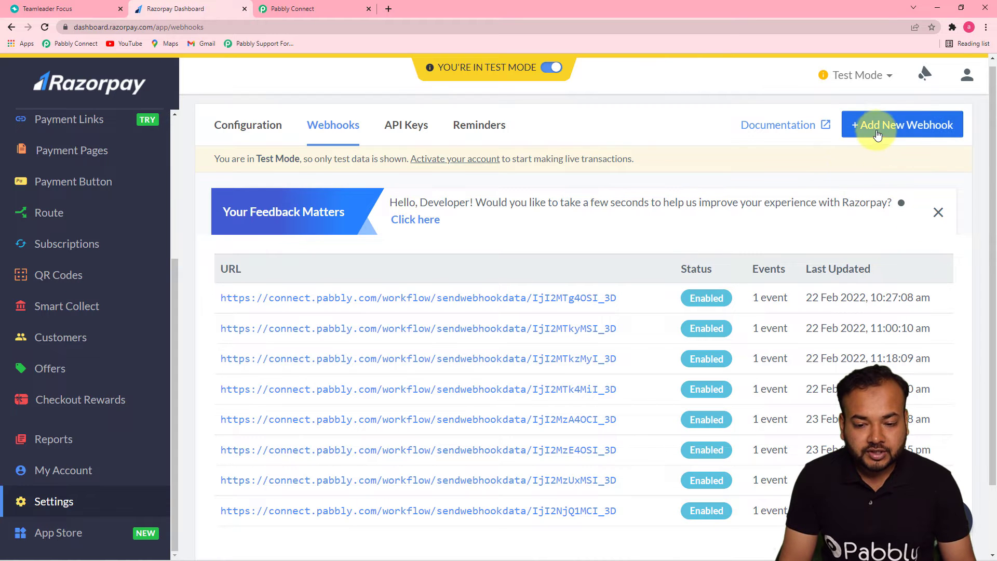
# Start a new Razorpay webhook and paste the copied Pabbly Connect URL as its webhook URL.
pyautogui.click(898, 134)
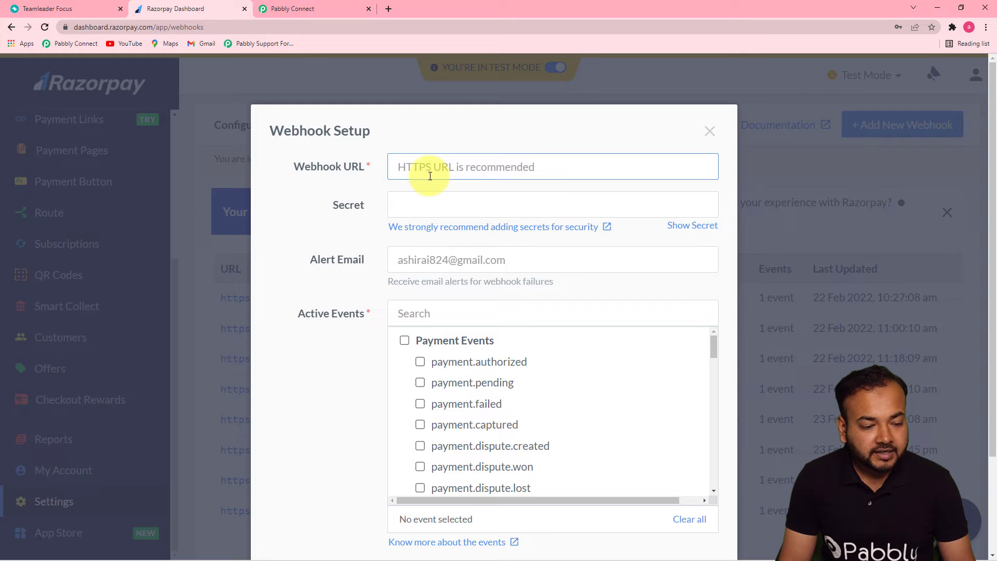
pyautogui.click(322, 10)
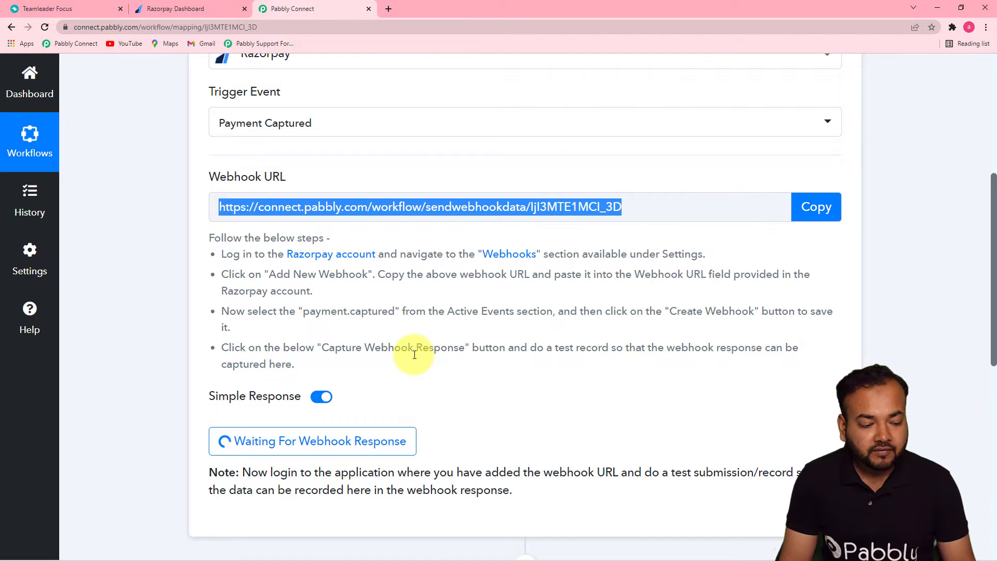
pyautogui.click(211, 11)
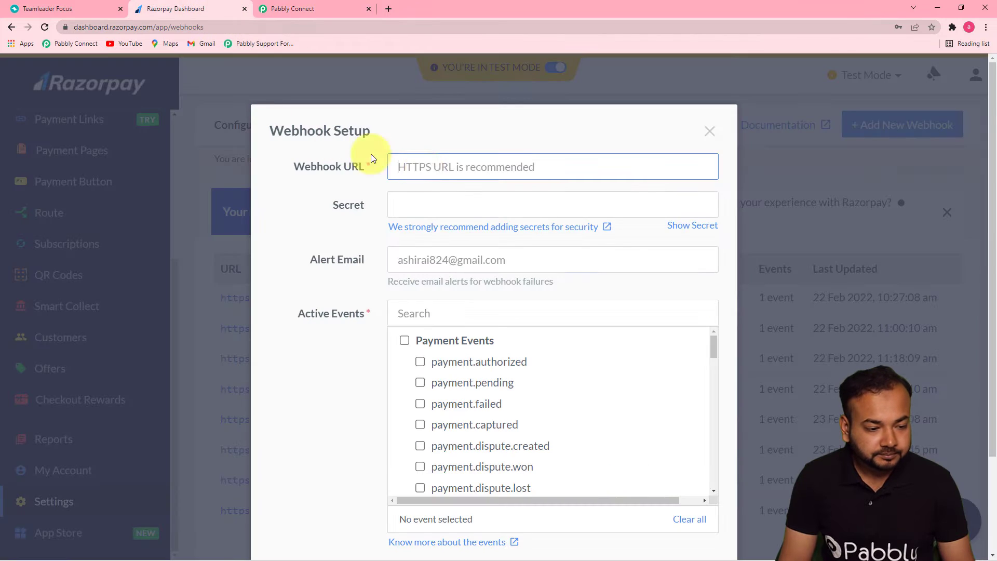
pyautogui.rightClick(420, 168)
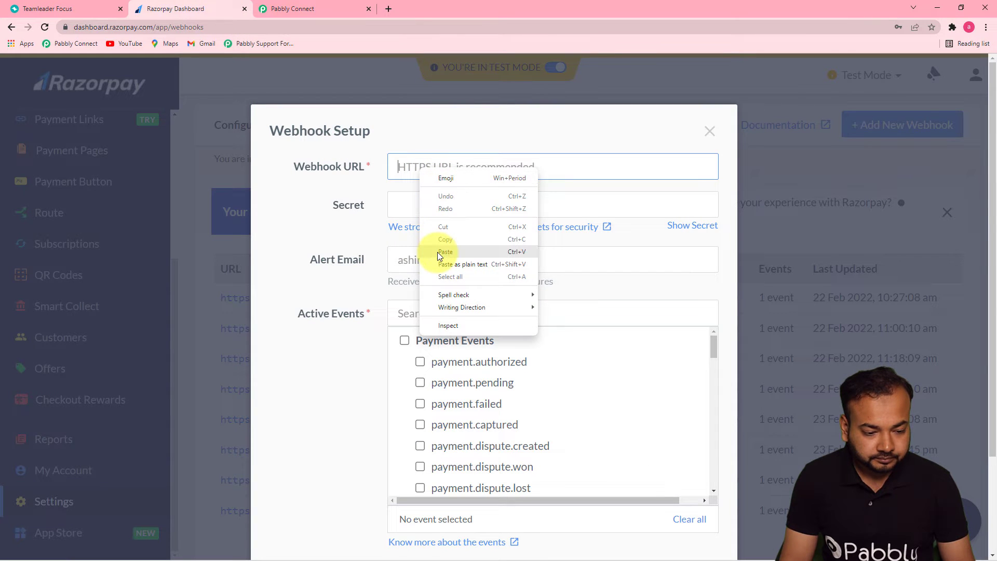
pyautogui.click(438, 269)
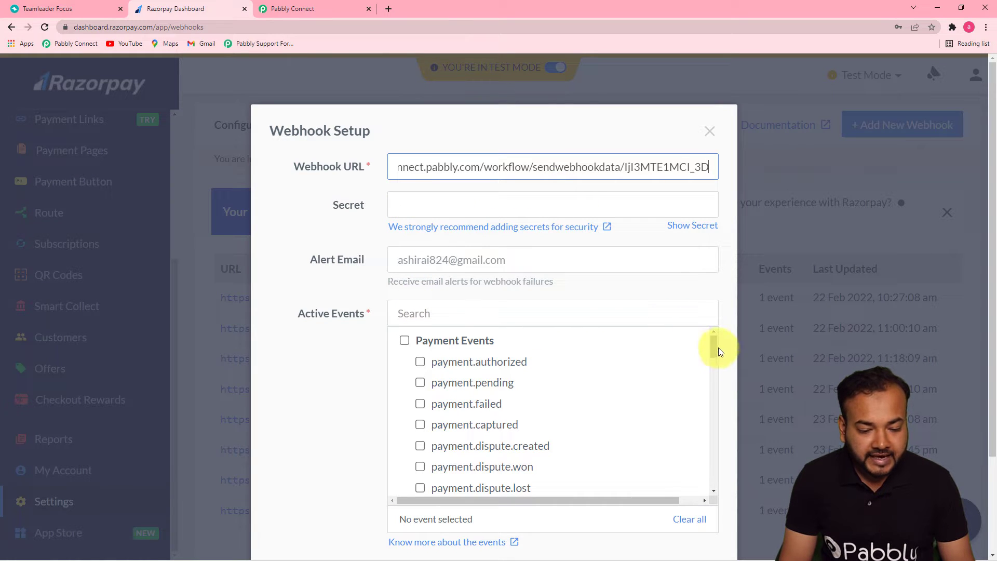
# Enable the payment.captured event for the new webhook and create it.
pyautogui.moveTo(713, 350)
pyautogui.mouseDown()
pyautogui.moveTo(722, 392)
pyautogui.moveTo(727, 350)
pyautogui.mouseUp()
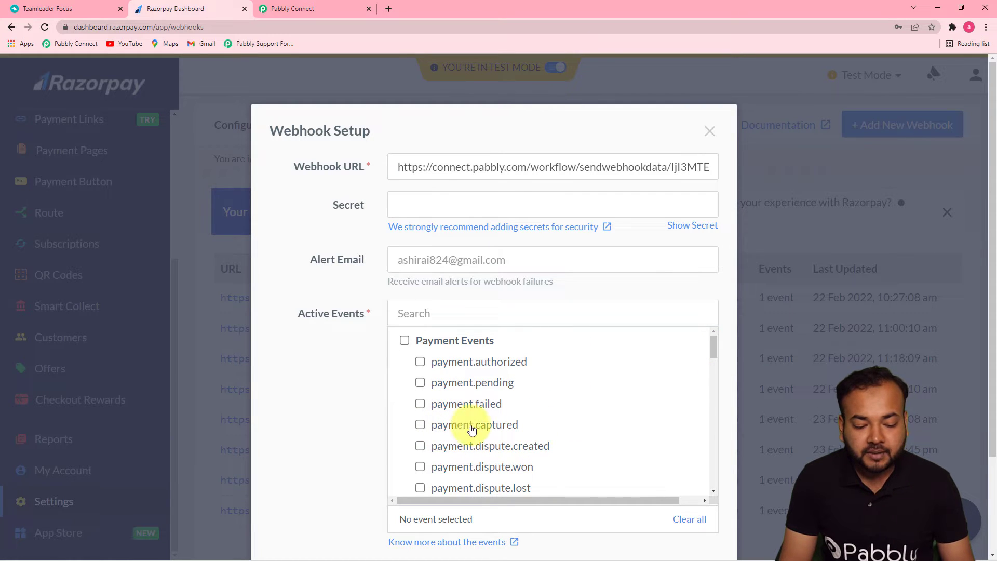
pyautogui.click(420, 425)
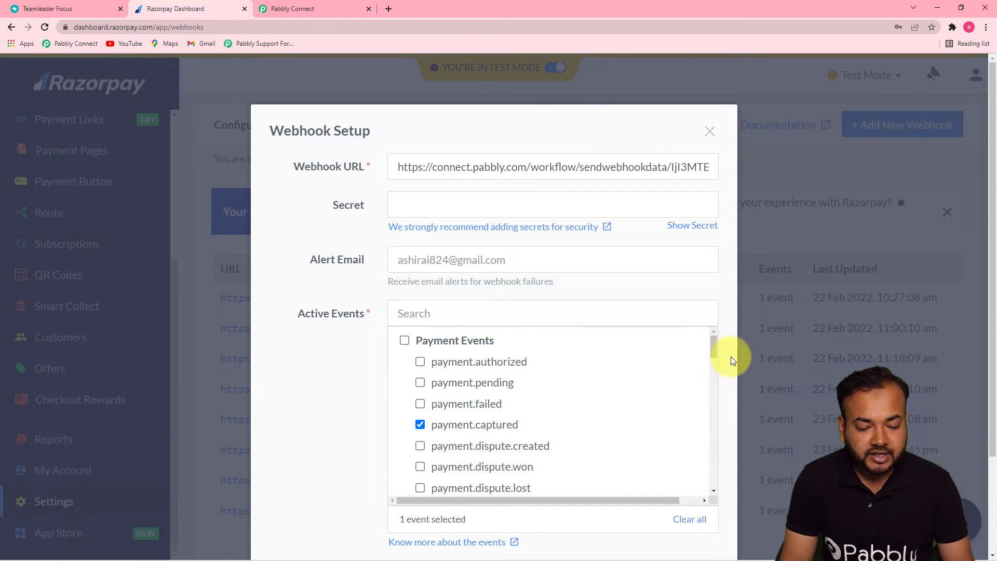
pyautogui.scroll(-2, 730, 359)
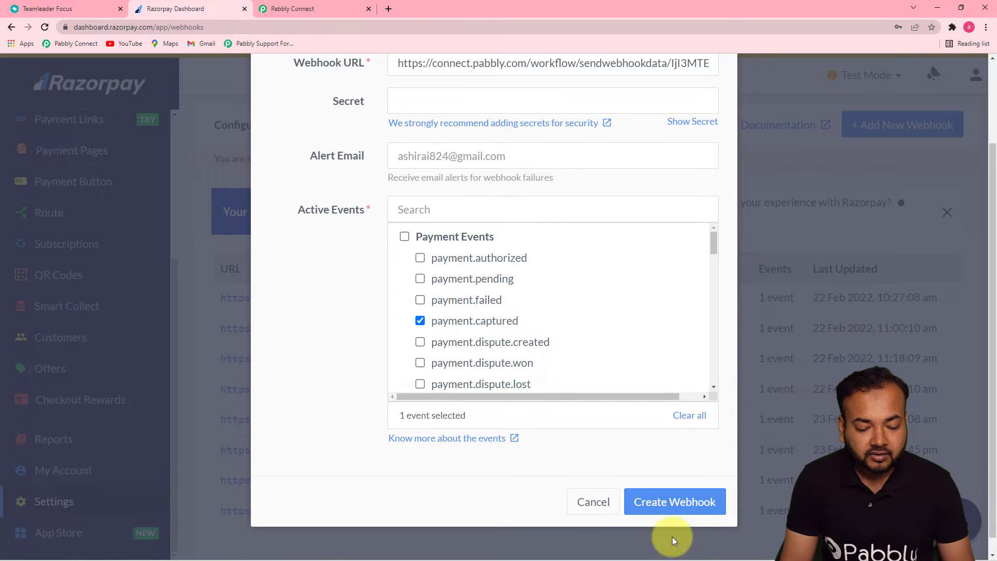
pyautogui.click(706, 499)
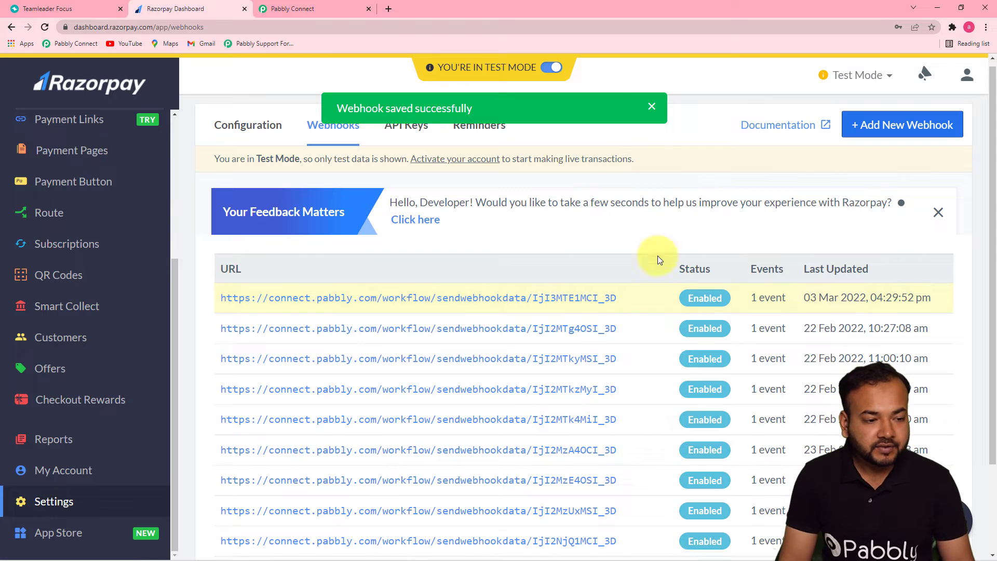
# Check the webhook capture in Pabbly Connect and open Razorpay's "Social Media Marketing Tutorial" payment page created on 09 Feb 2022.
pyautogui.click(297, 11)
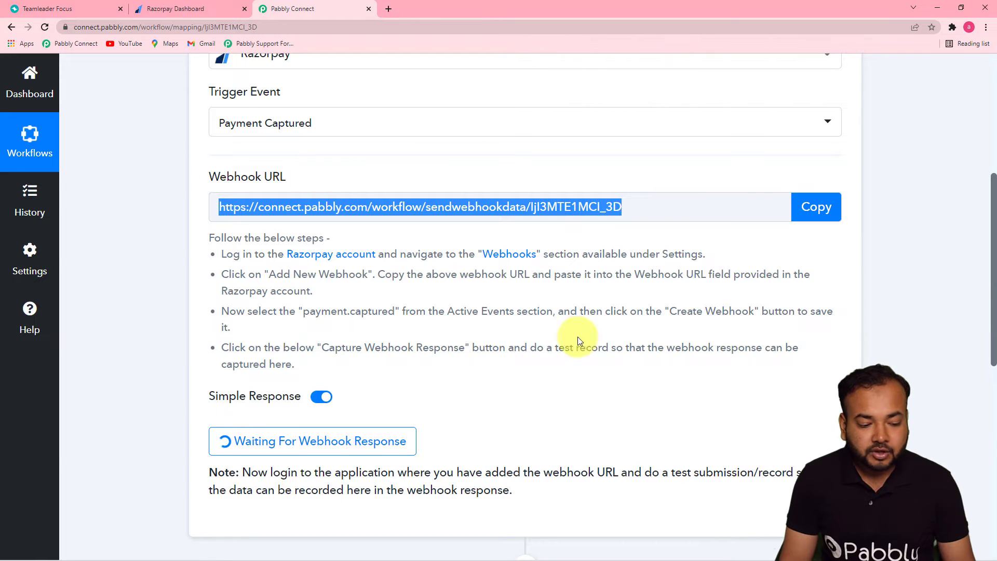
pyautogui.moveTo(993, 232); pyautogui.dragTo(993, 321)
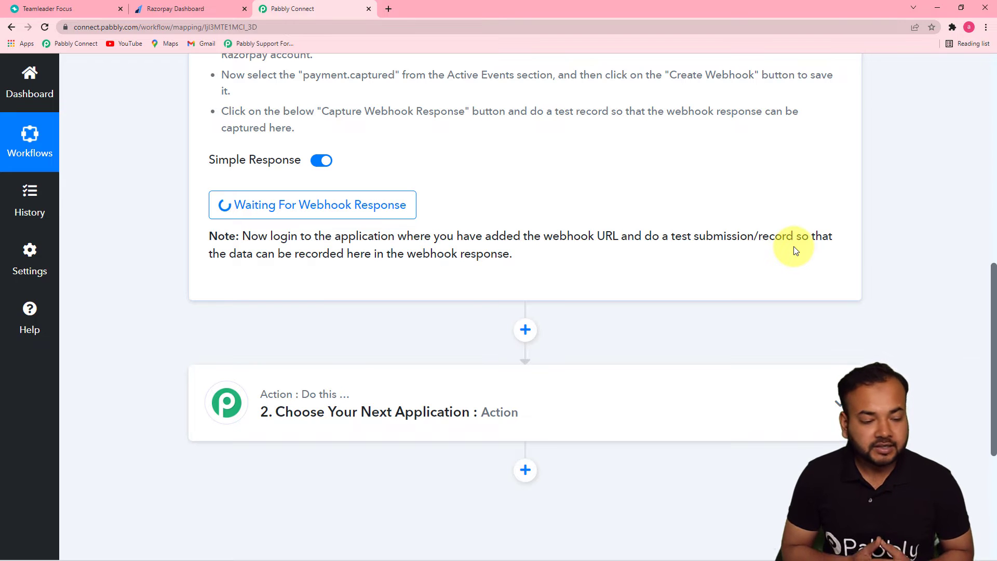
pyautogui.click(175, 8)
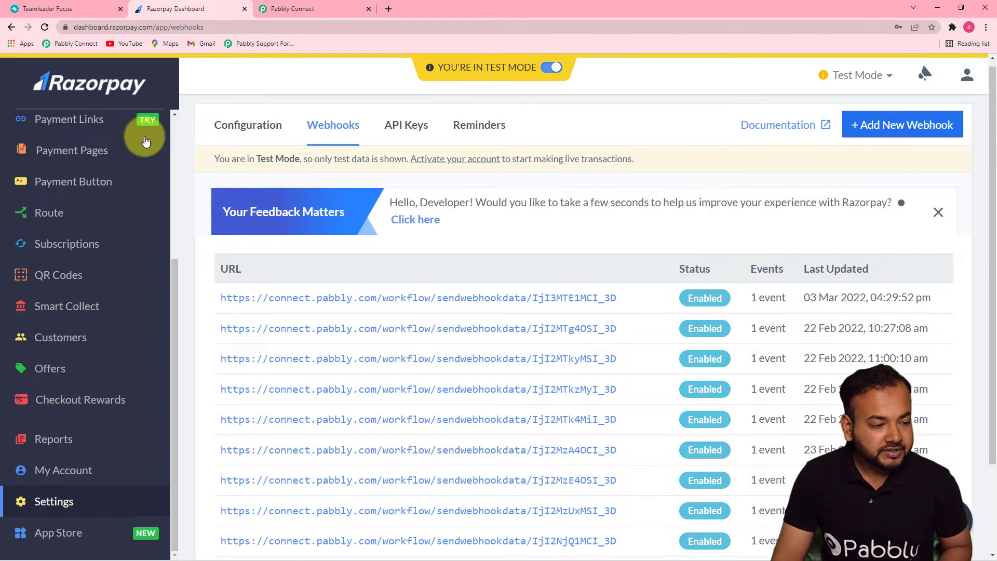
pyautogui.click(72, 151)
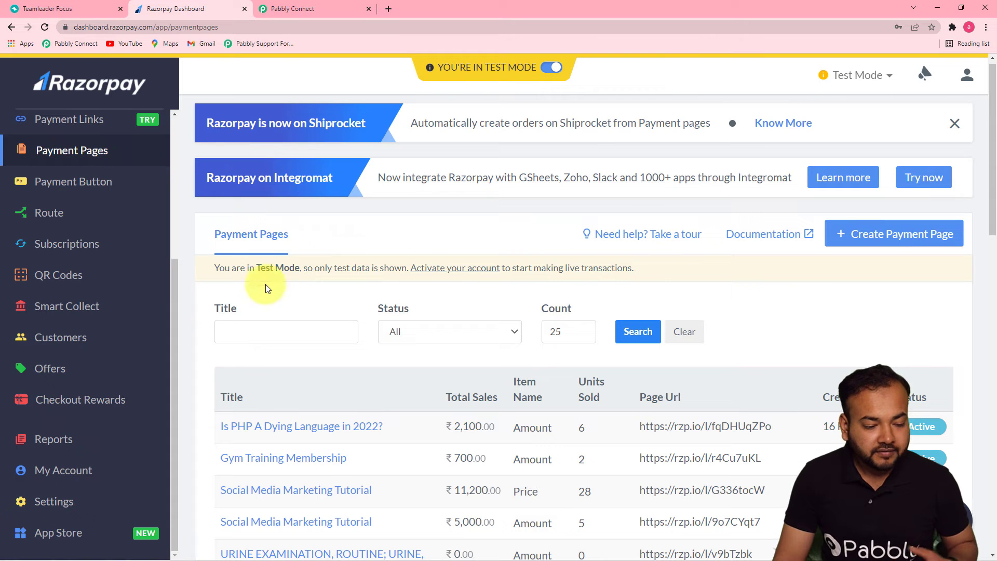
pyautogui.moveTo(991, 224); pyautogui.dragTo(990, 293)
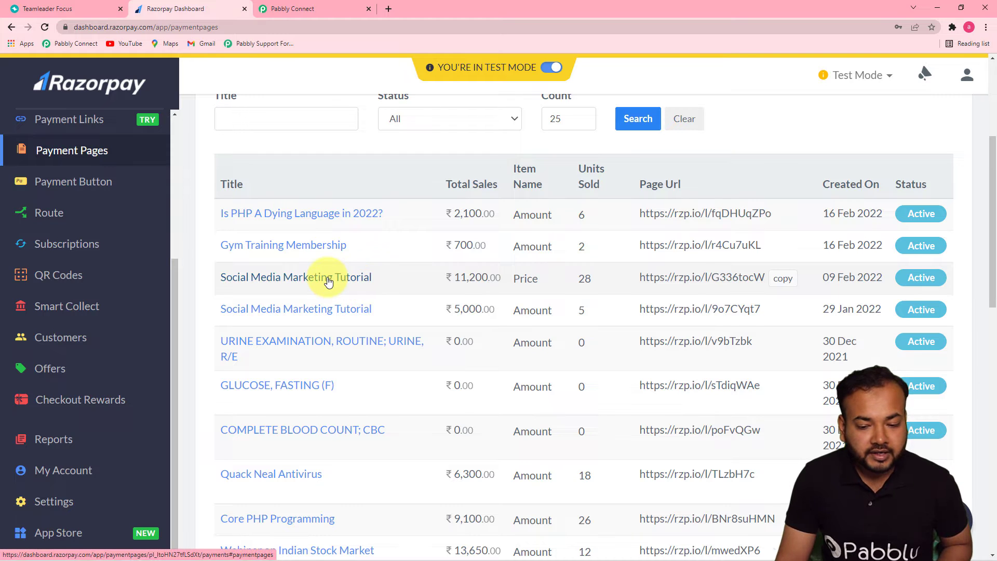
pyautogui.click(349, 283)
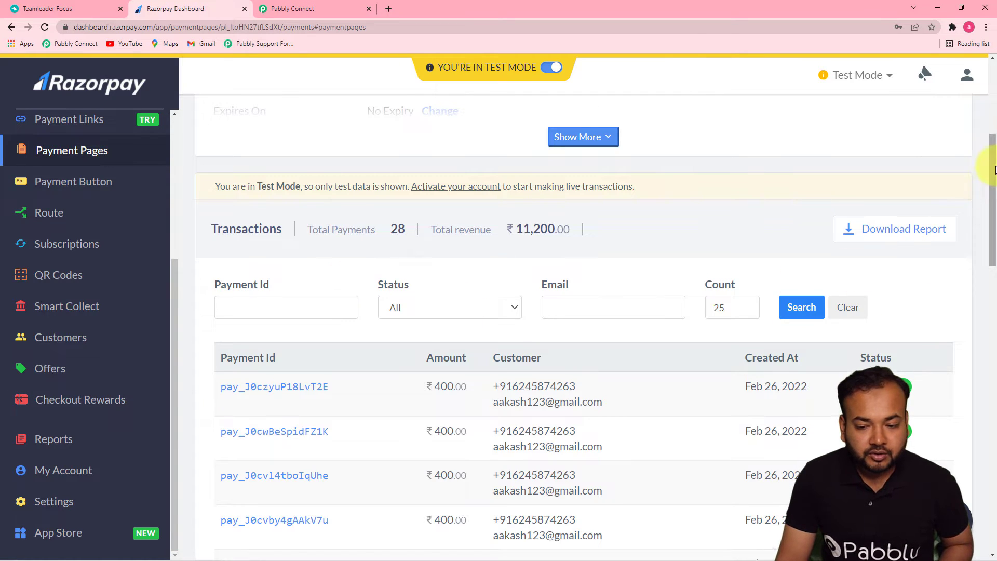
# Copy the Social Media Marketing Tutorial payment page's URL and open it in a new browser tab.
pyautogui.scroll(5, 993, 176)
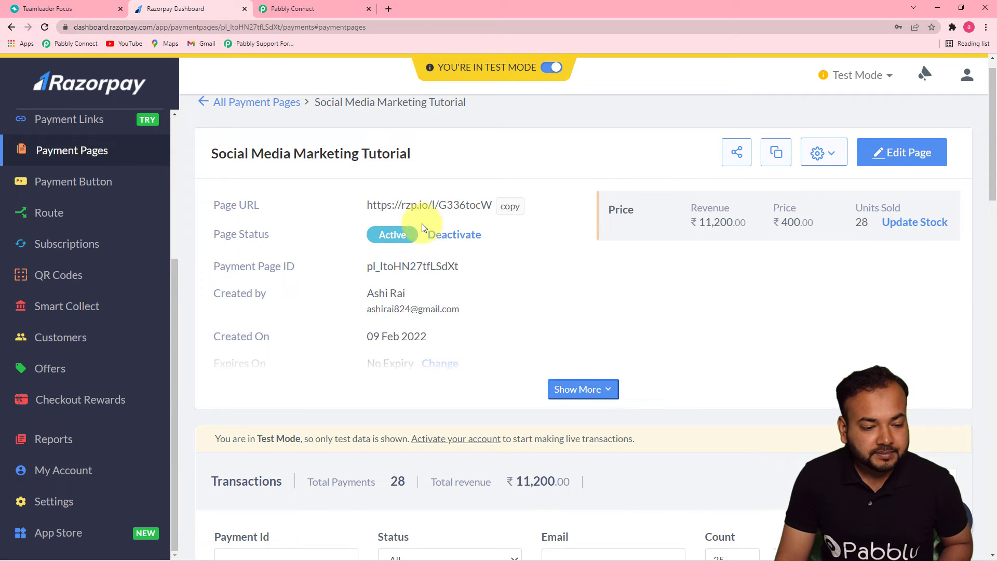
pyautogui.click(509, 207)
pyautogui.click(387, 9)
pyautogui.hotkey('ctrl', 'v')
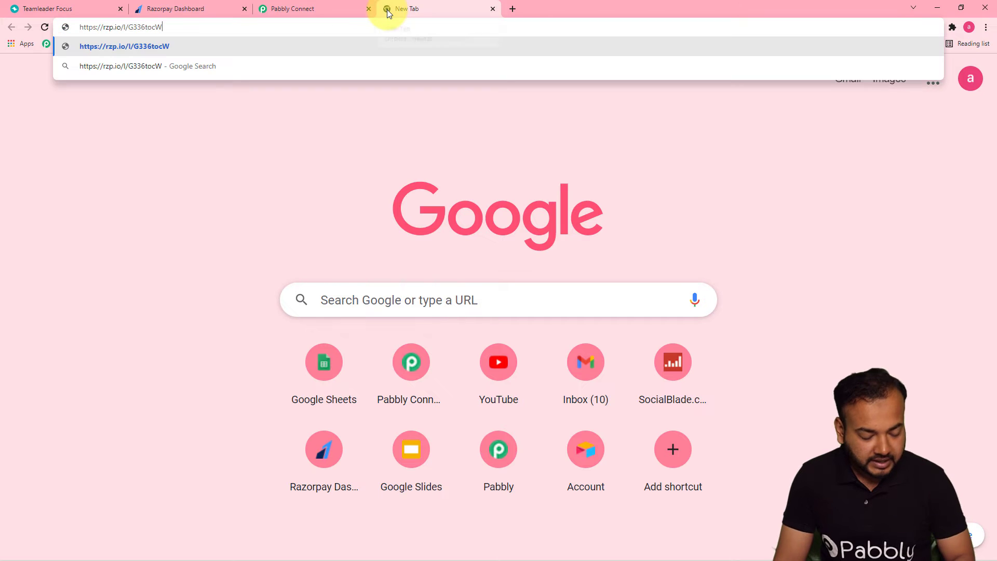
pyautogui.press('Return')
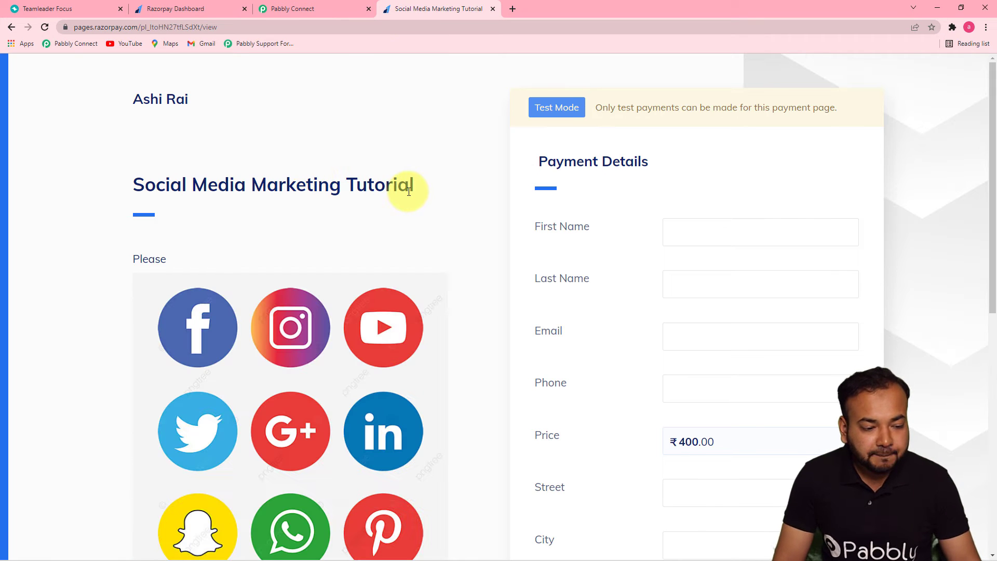
# Fill in the customer's first name and last name in the payment details form from the saved suggestions.
pyautogui.moveTo(994, 174); pyautogui.dragTo(995, 228)
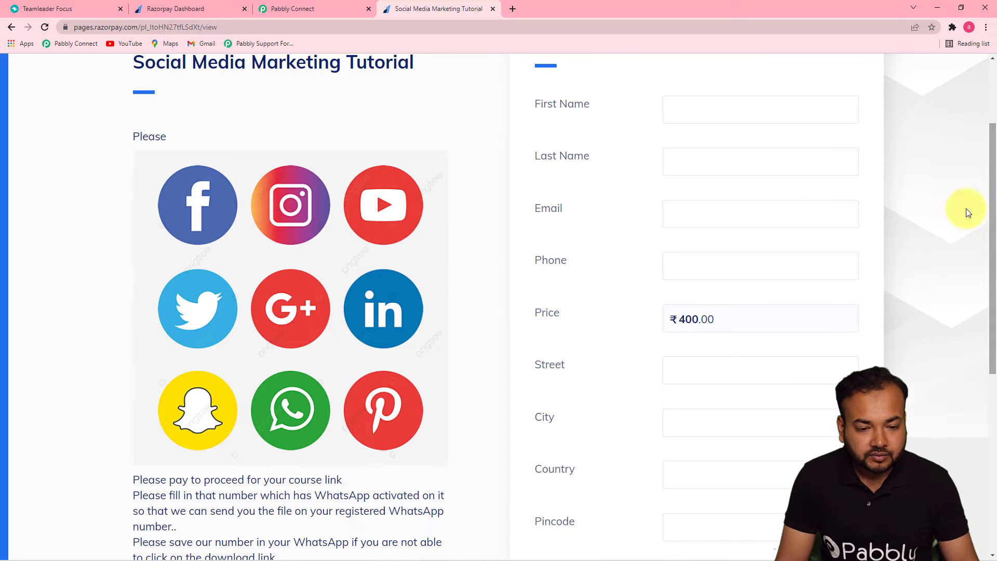
pyautogui.click(705, 111)
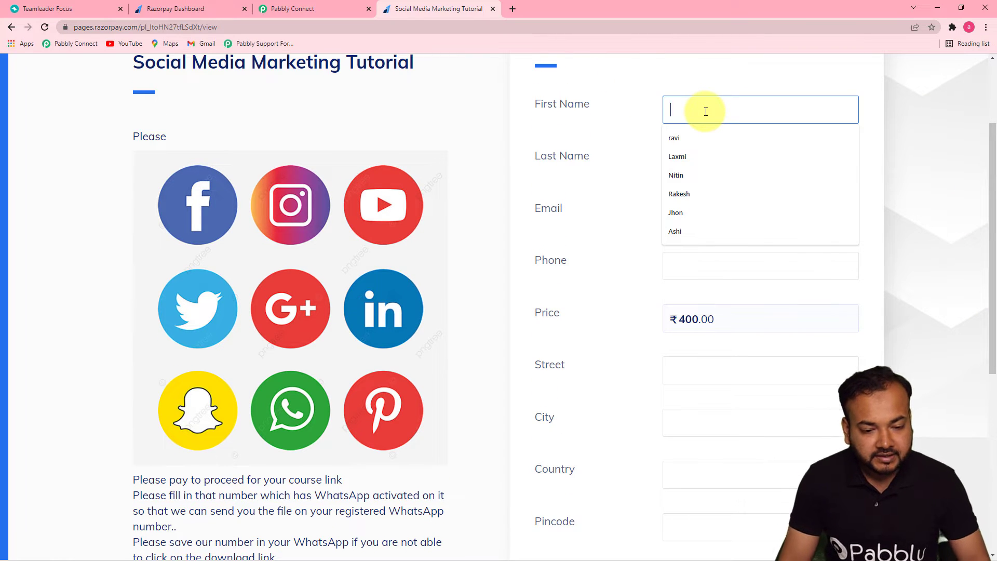
pyautogui.click(688, 212)
pyautogui.click(705, 158)
pyautogui.click(681, 227)
# Fill in the customer's email, phone number and full postal address in the payment form from the saved suggestions.
pyautogui.click(736, 219)
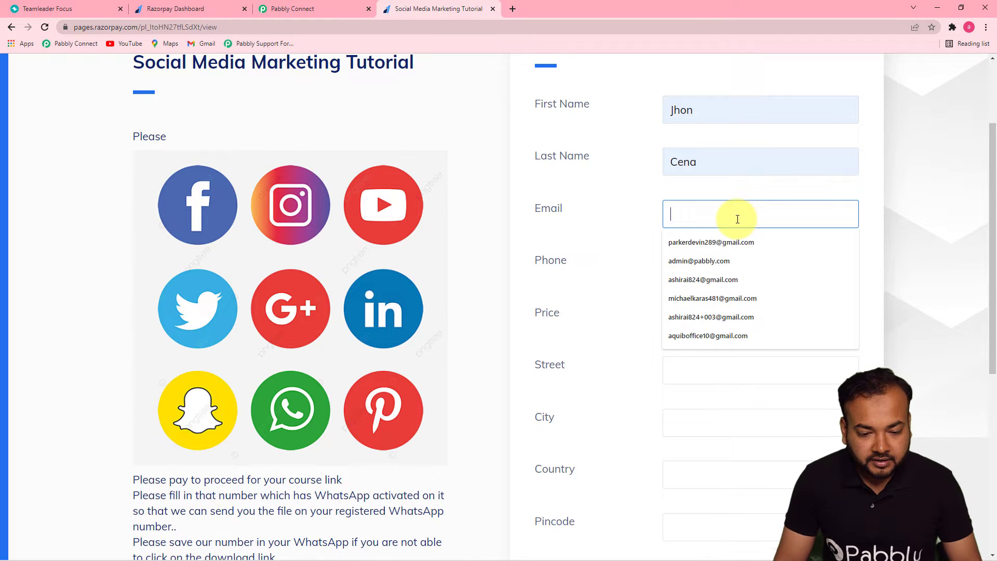
pyautogui.click(700, 298)
pyautogui.click(684, 265)
pyautogui.click(690, 299)
pyautogui.moveTo(992, 313); pyautogui.dragTo(992, 408)
pyautogui.click(697, 133)
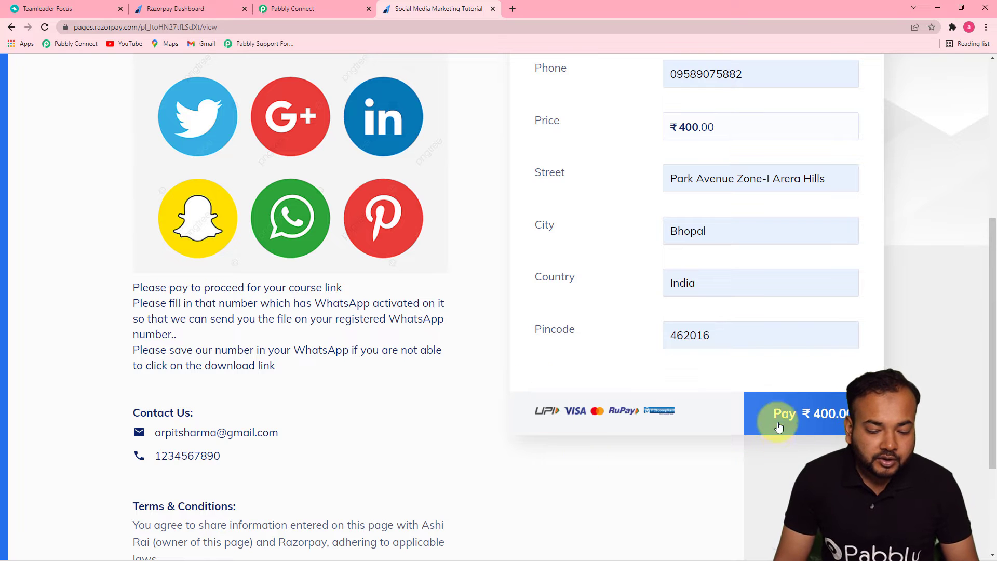
# Pay the ₹400 by card, entering the test card number, expiry date, cardholder's name and CVV.
pyautogui.click(800, 423)
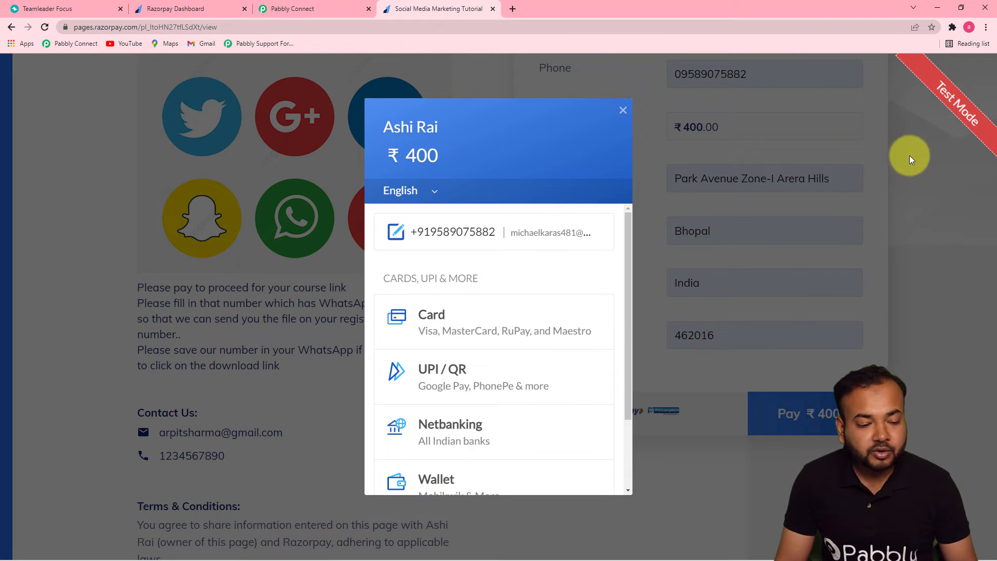
pyautogui.click(447, 333)
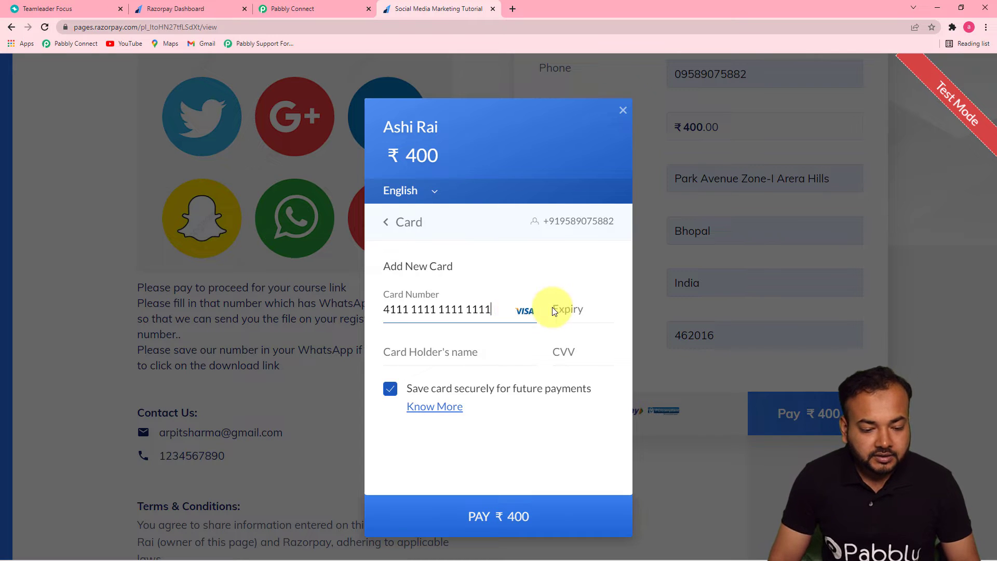
pyautogui.click(568, 308)
pyautogui.write('0125')
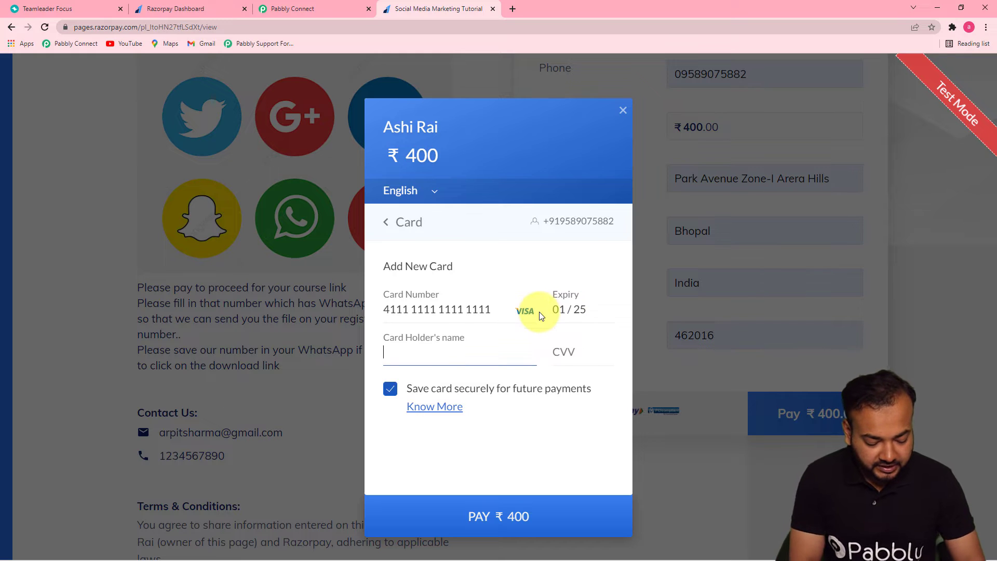
pyautogui.write('Jhon')
pyautogui.click(571, 350)
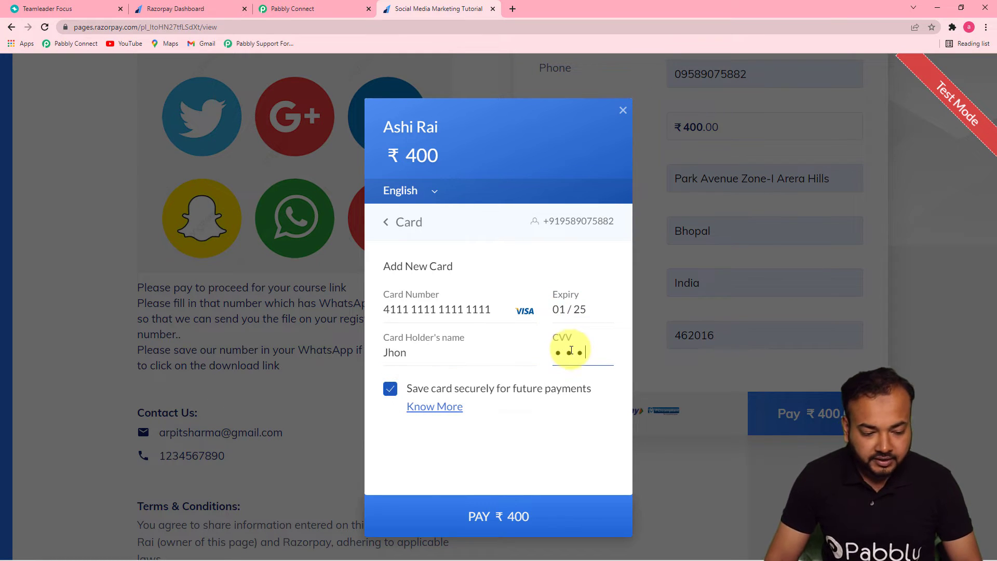
pyautogui.click(457, 513)
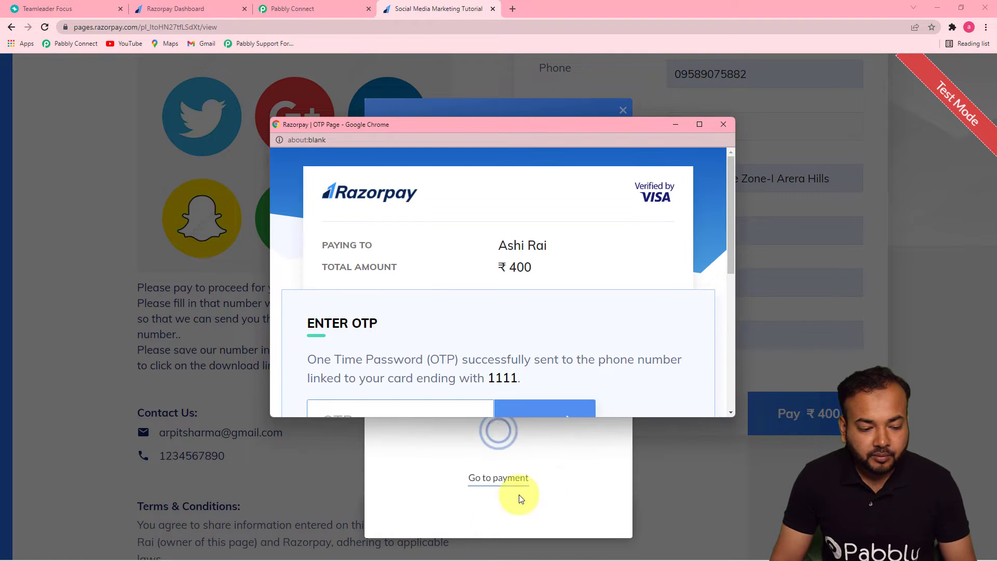
# Enter the one-time password on the Razorpay OTP page, submit it and check the payment confirmation.
pyautogui.moveTo(731, 250); pyautogui.dragTo(726, 296)
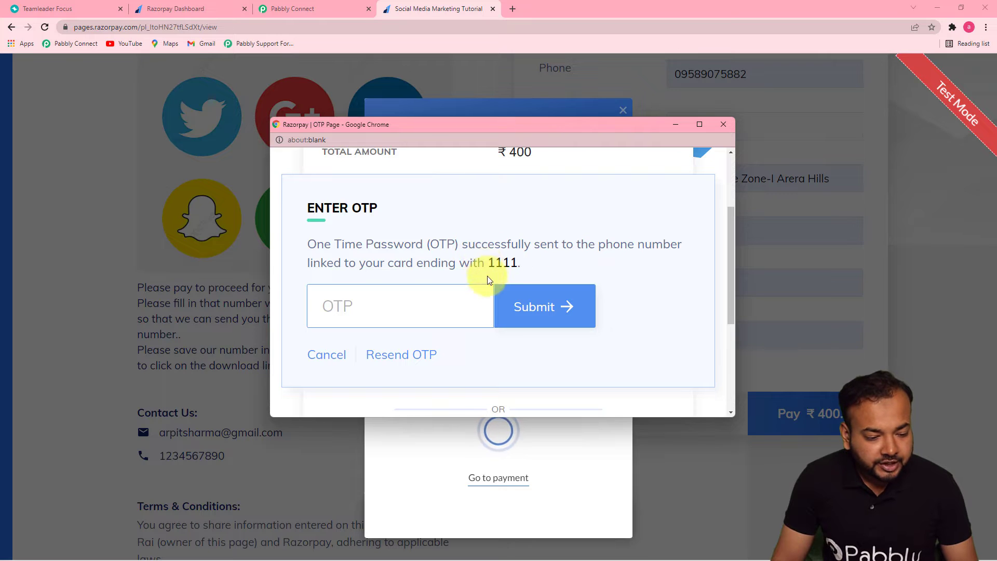
pyautogui.click(401, 299)
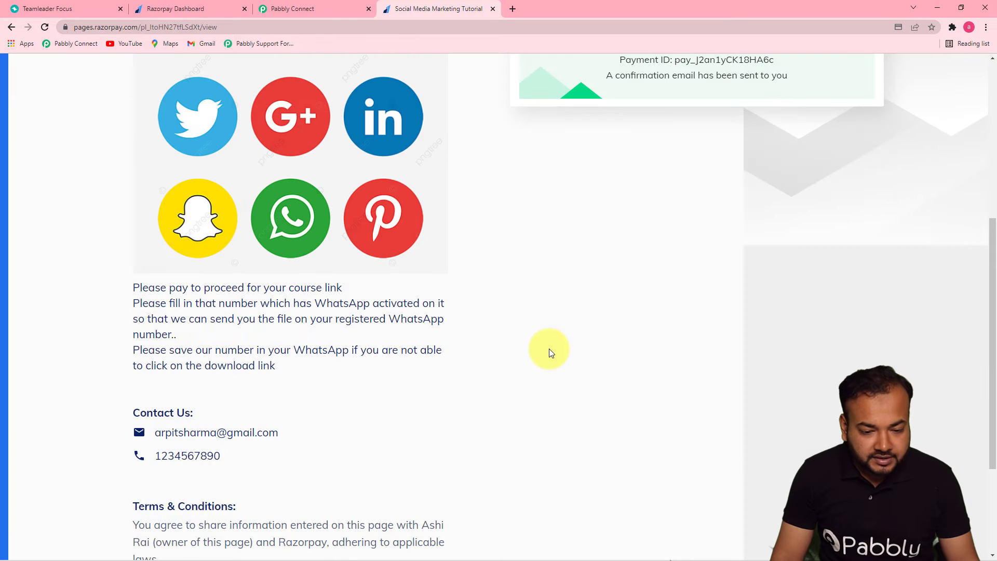
pyautogui.click(993, 167)
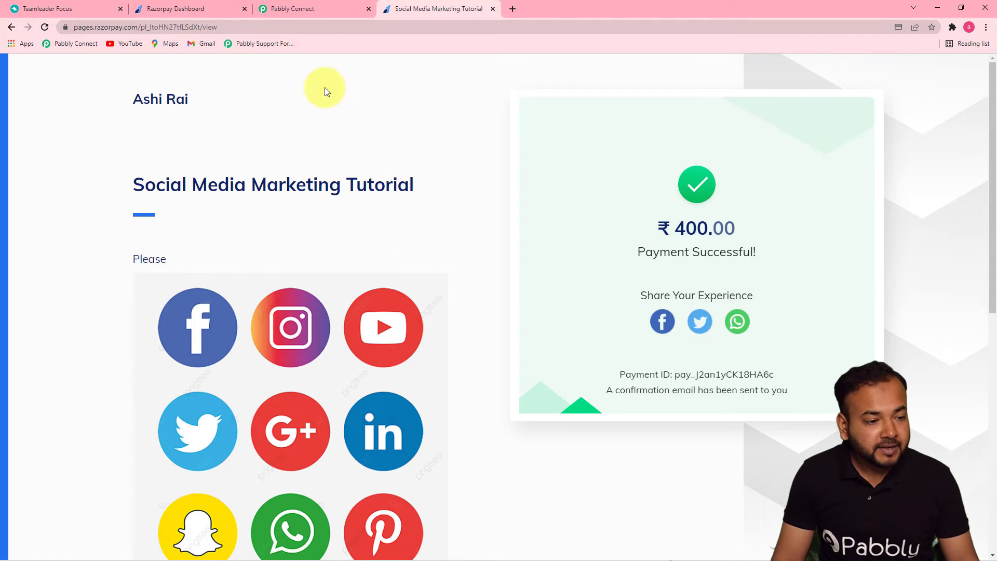
# Examine the captured Razorpay payment response in Pabbly Connect and the contacts list in Teamleader, returning to the workflow.
pyautogui.click(313, 11)
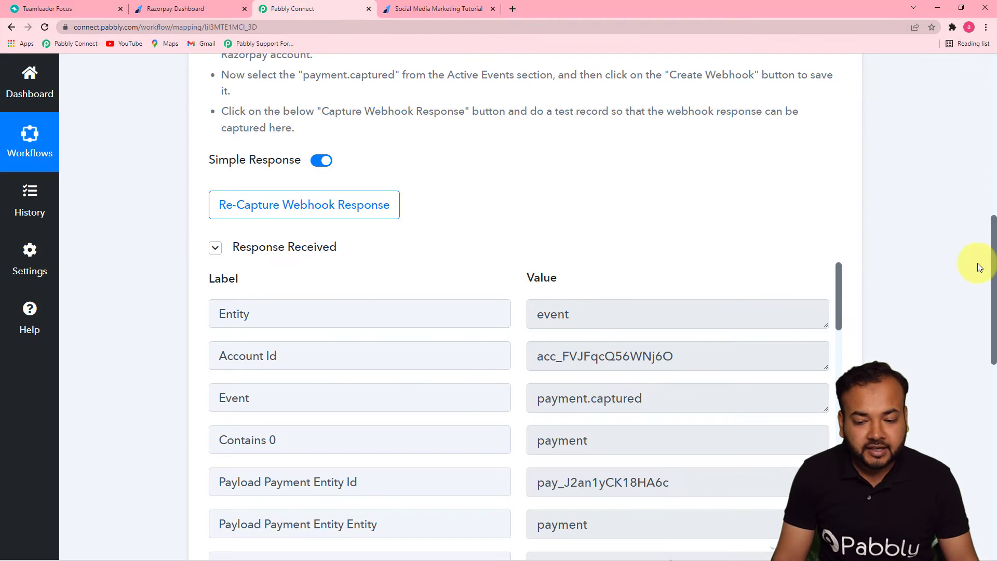
pyautogui.moveTo(993, 249); pyautogui.dragTo(984, 304)
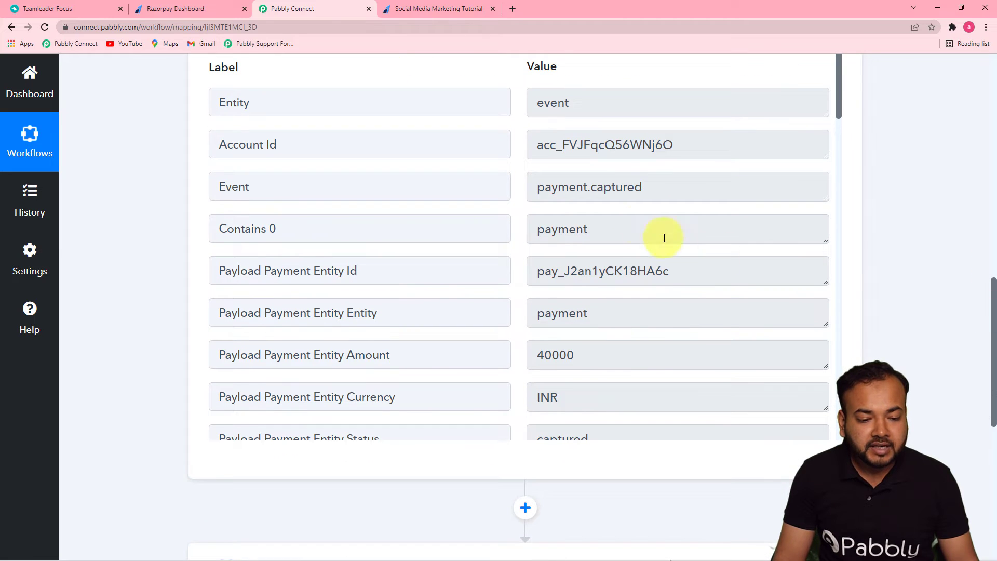
pyautogui.moveTo(836, 110); pyautogui.dragTo(850, 344)
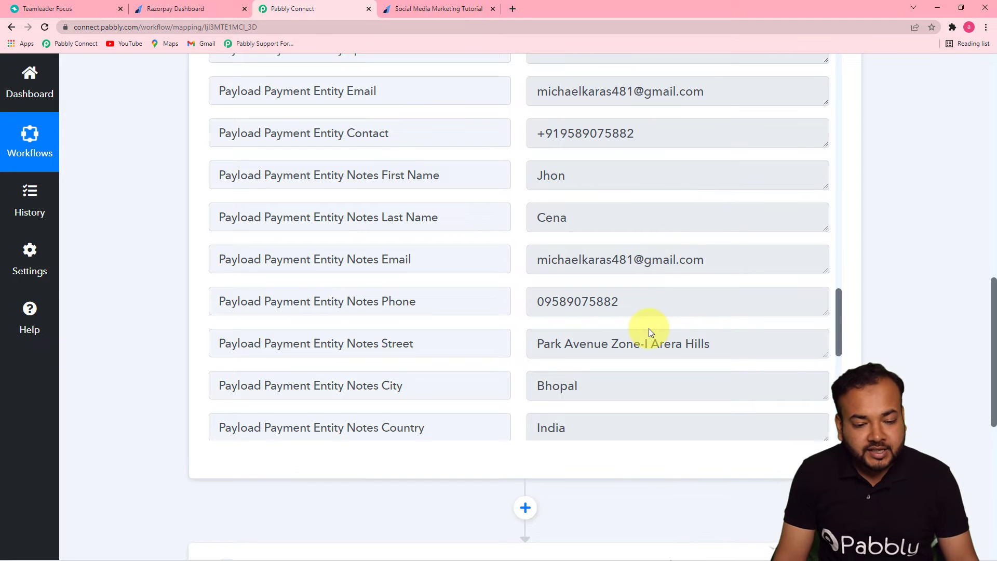
pyautogui.moveTo(836, 307); pyautogui.dragTo(839, 346)
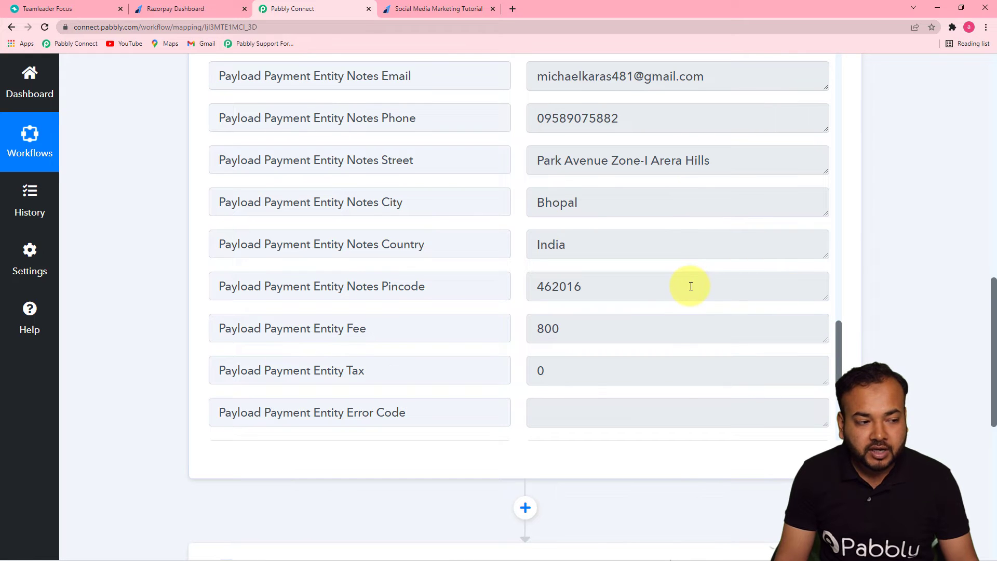
pyautogui.click(42, 8)
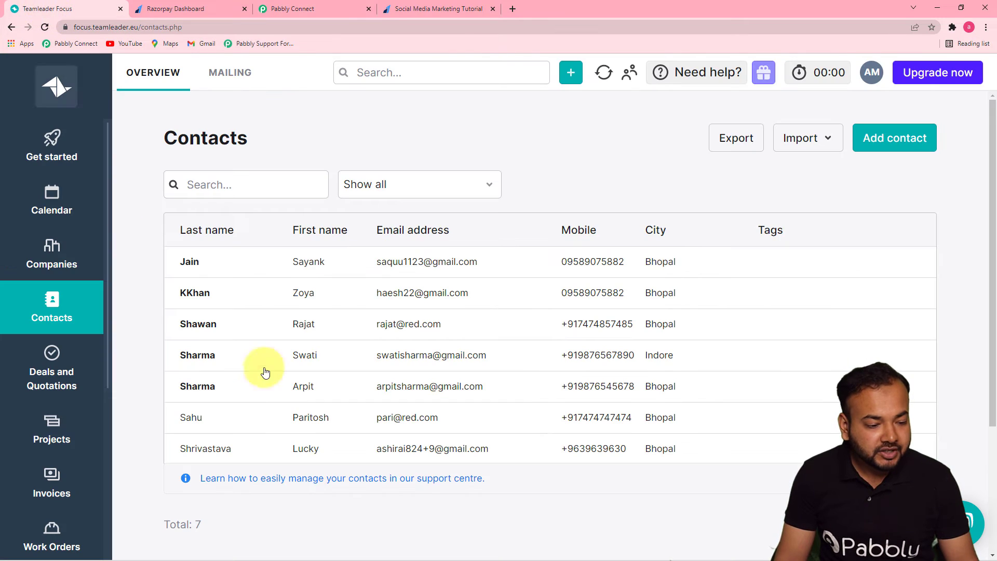
pyautogui.click(347, 7)
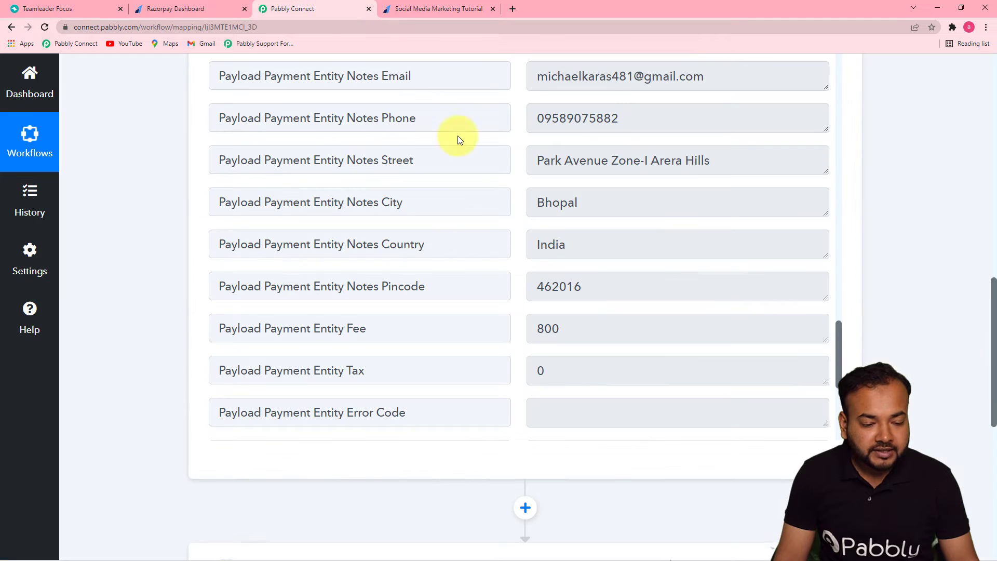
# Set the workflow's second step to the Teamleader app with the Create Contact action event.
pyautogui.scroll(-5, 986, 322)
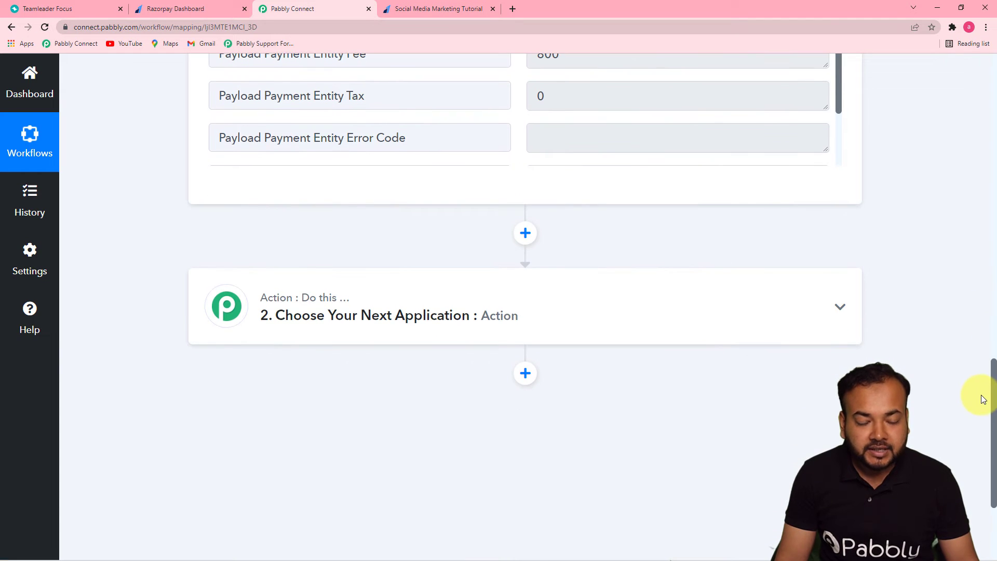
pyautogui.click(379, 314)
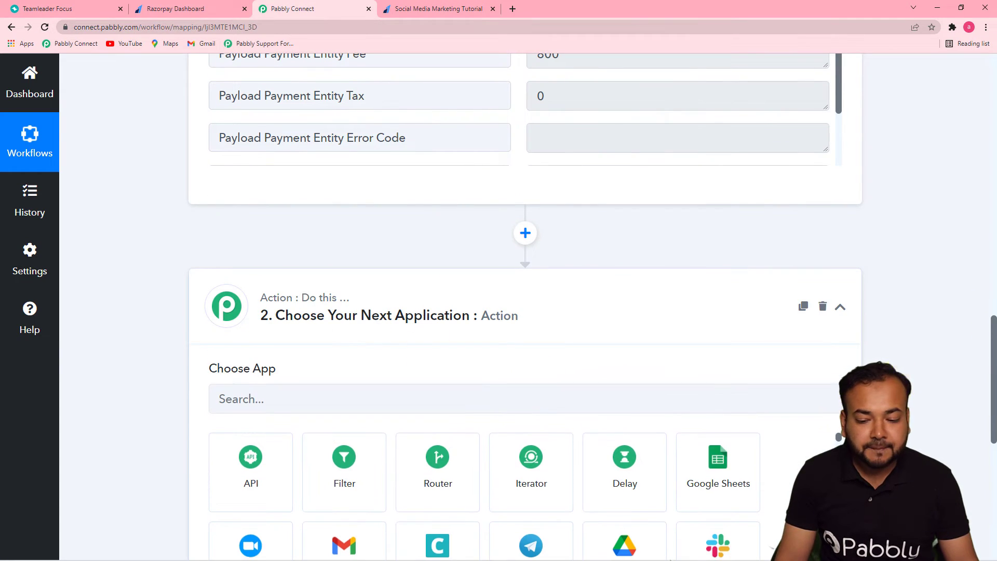
pyautogui.moveTo(991, 332); pyautogui.dragTo(983, 383)
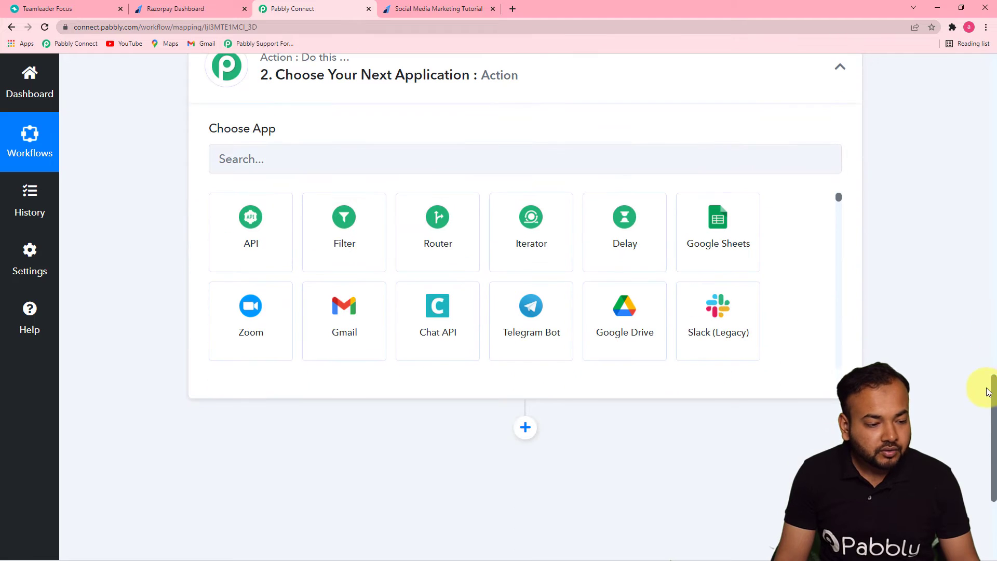
pyautogui.click(274, 154)
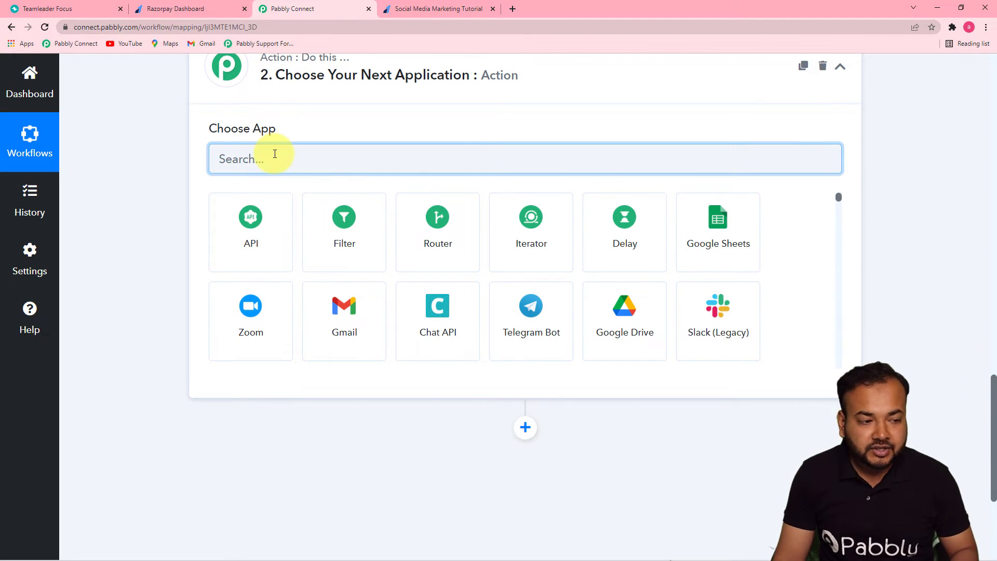
pyautogui.write('tea')
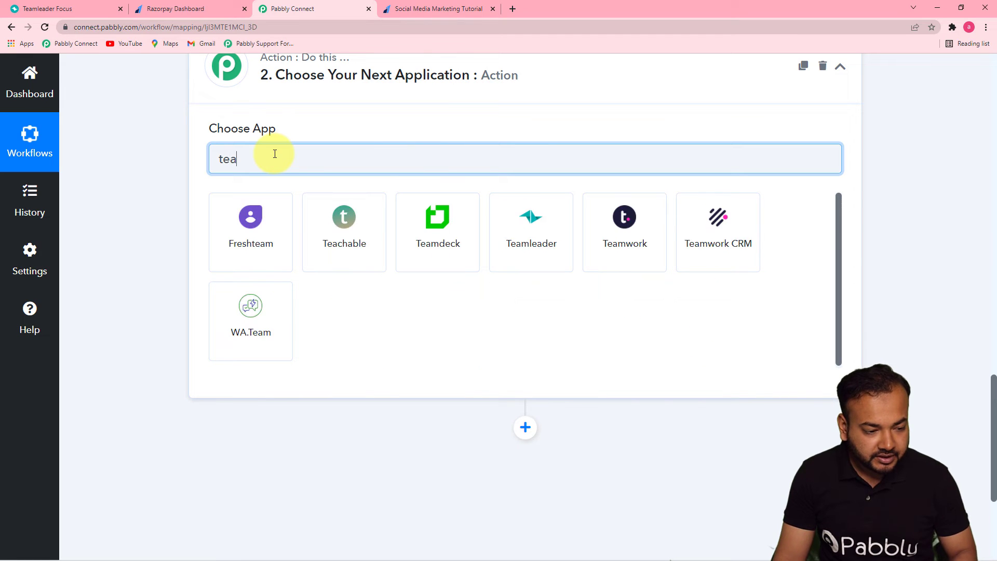
pyautogui.click(512, 233)
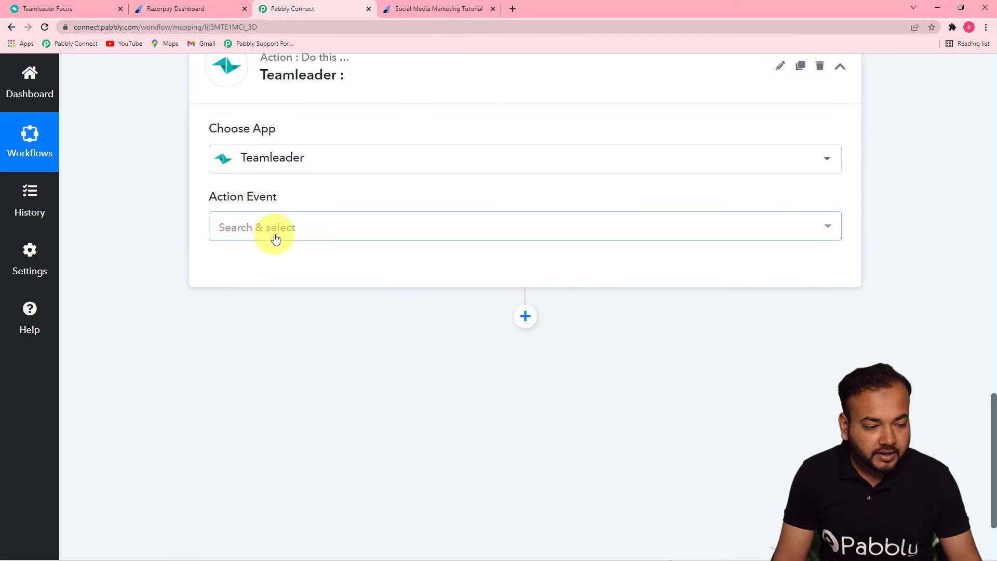
pyautogui.click(272, 231)
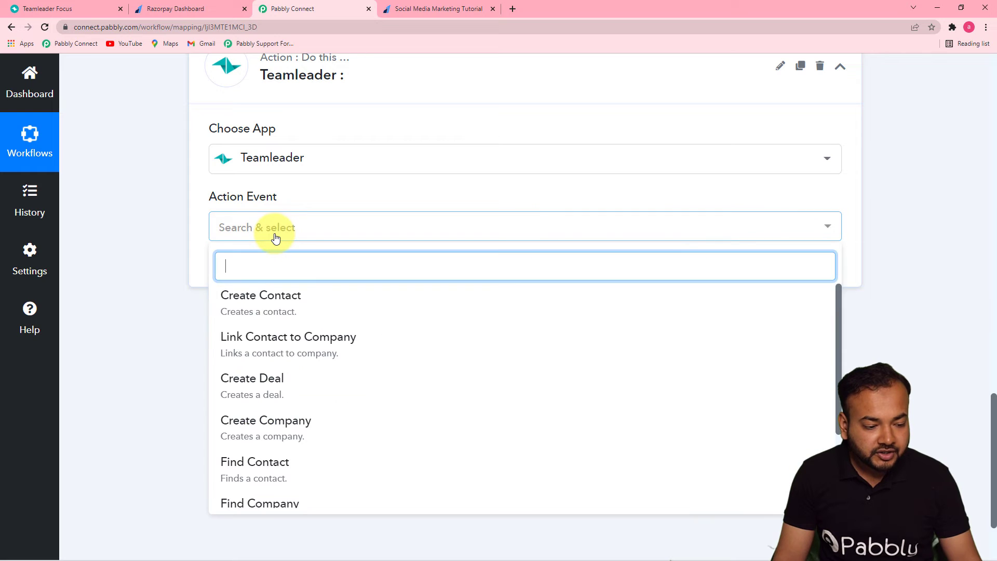
pyautogui.click(251, 315)
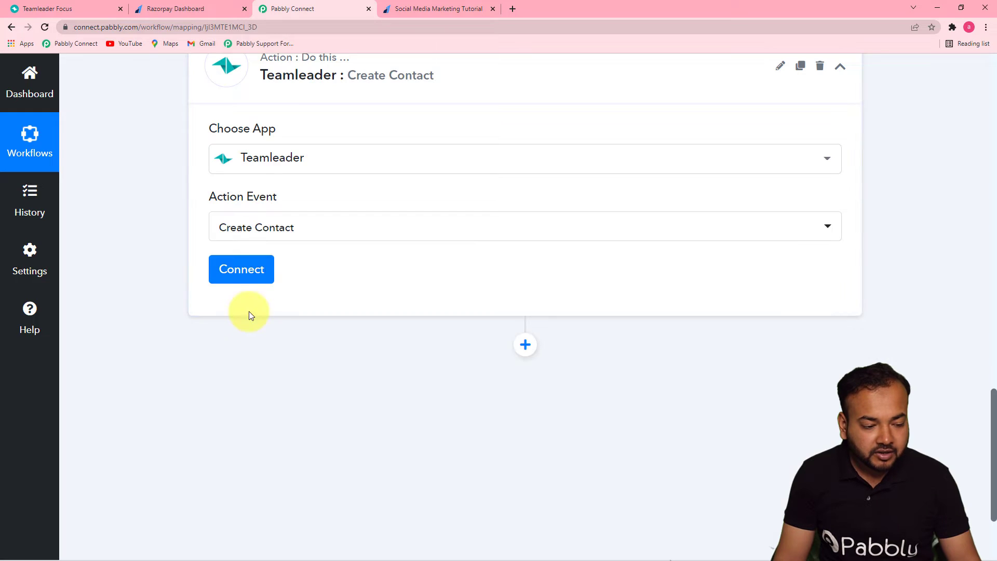
# Add a new Teamleader connection to the Create Contact action and authenticate it.
pyautogui.click(253, 283)
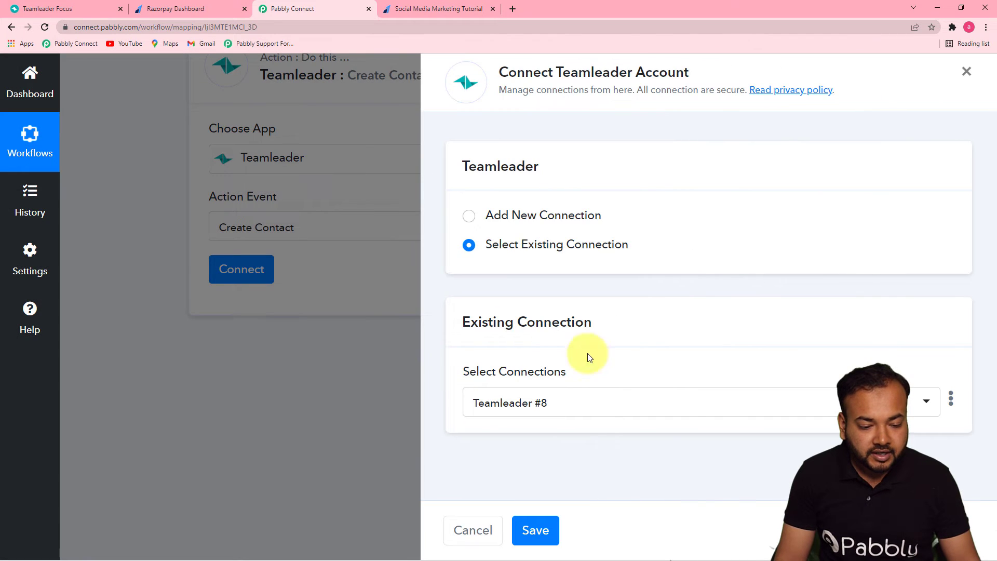
pyautogui.click(470, 216)
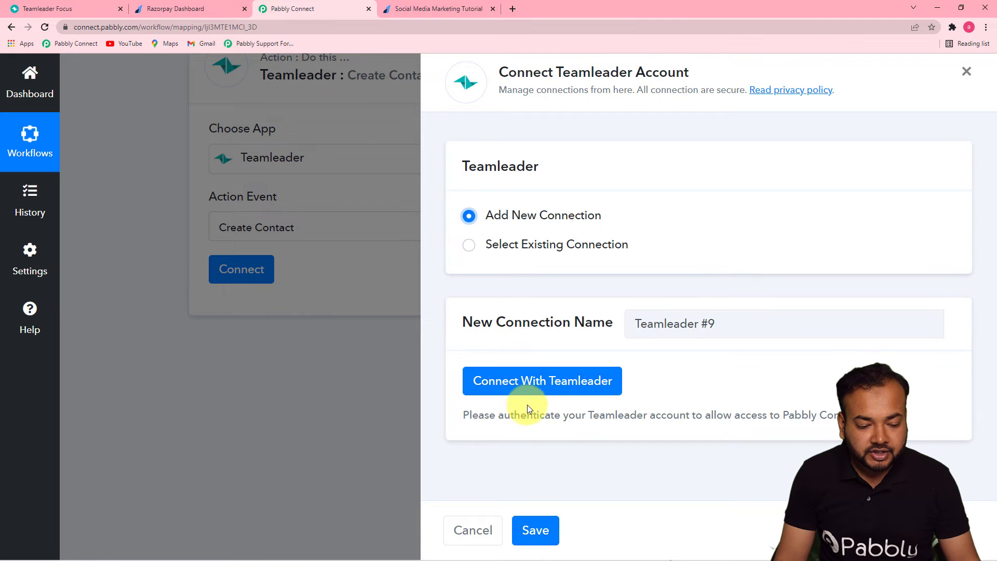
pyautogui.click(527, 384)
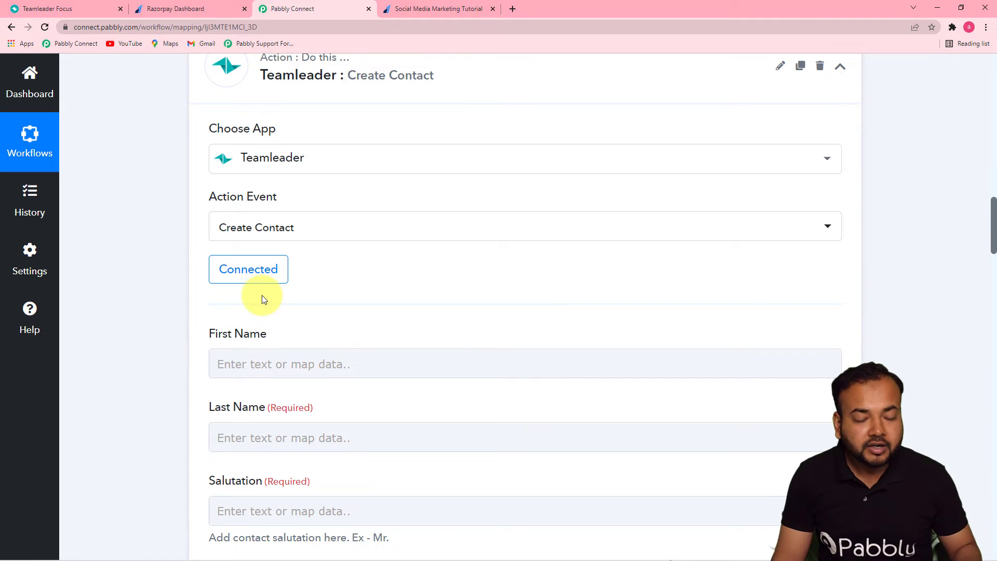
# Map the contact's First Name to the Razorpay Payload Payment Entity Card Name value.
pyautogui.moveTo(991, 221); pyautogui.dragTo(991, 247)
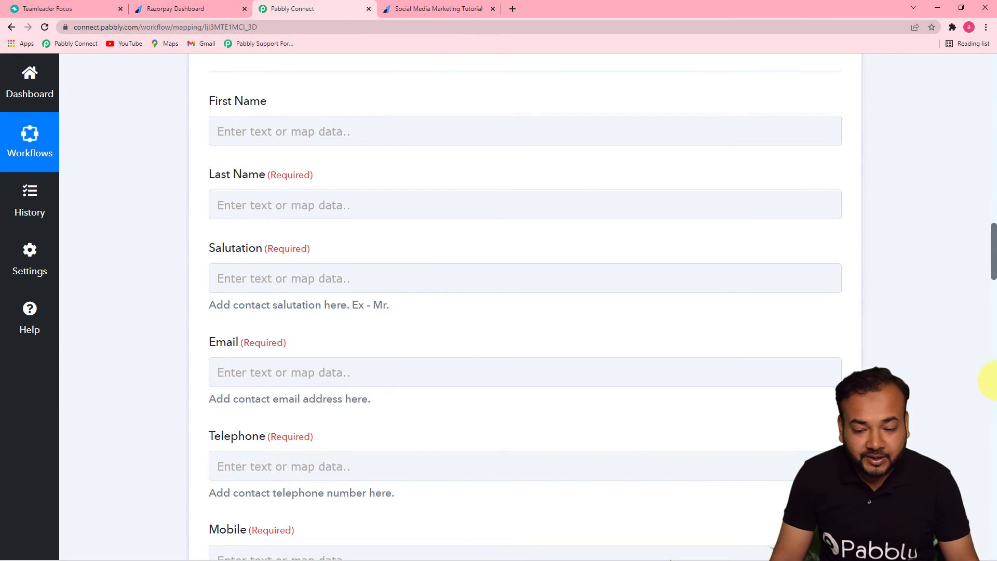
pyautogui.moveTo(994, 265); pyautogui.dragTo(988, 177)
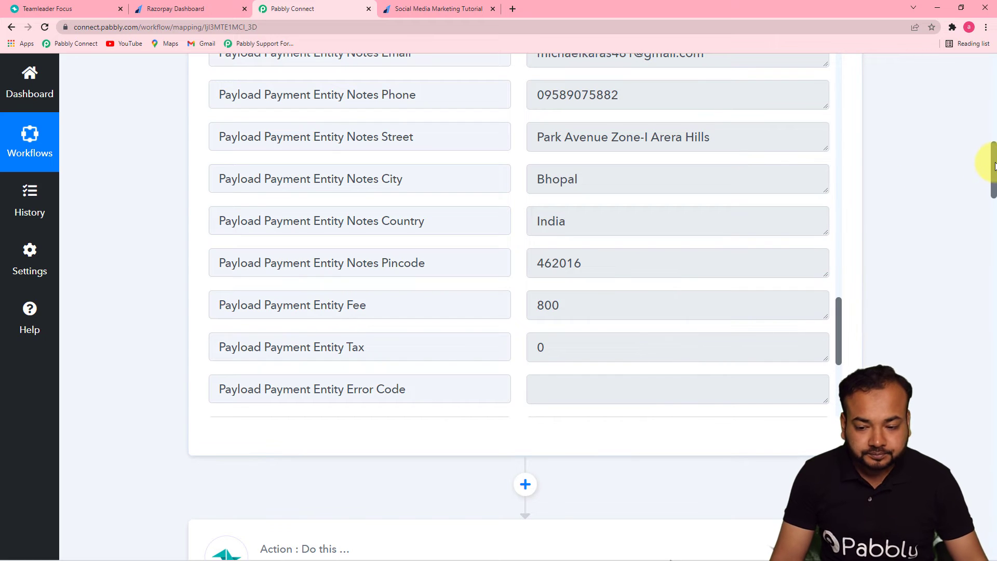
pyautogui.moveTo(993, 165); pyautogui.dragTo(989, 227)
pyautogui.click(318, 322)
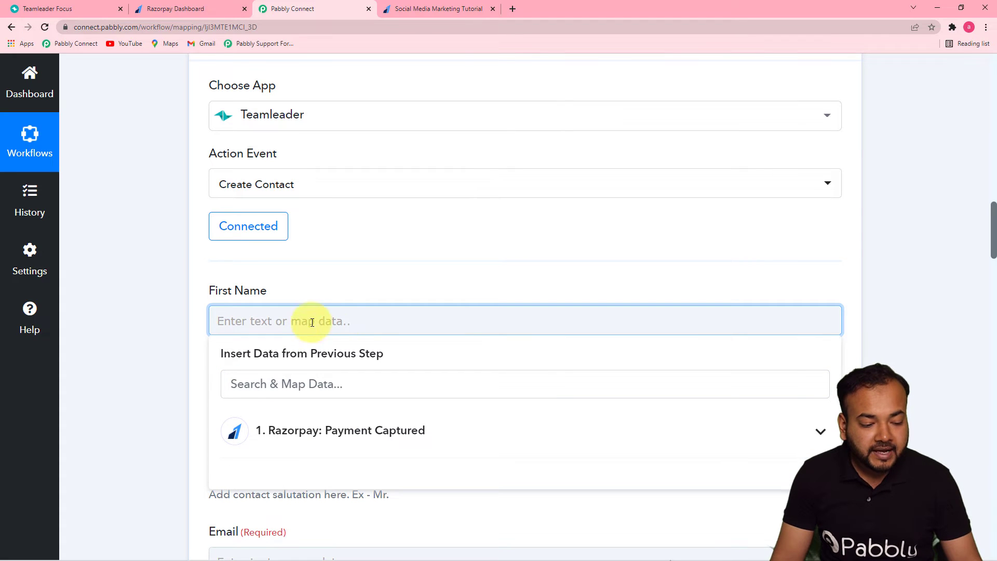
pyautogui.click(415, 439)
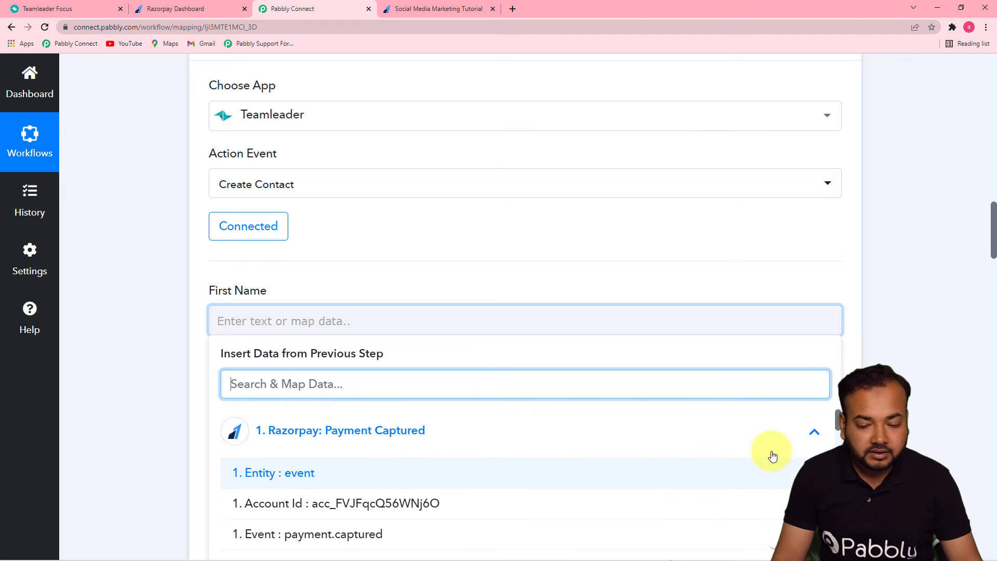
pyautogui.moveTo(992, 229); pyautogui.dragTo(992, 297)
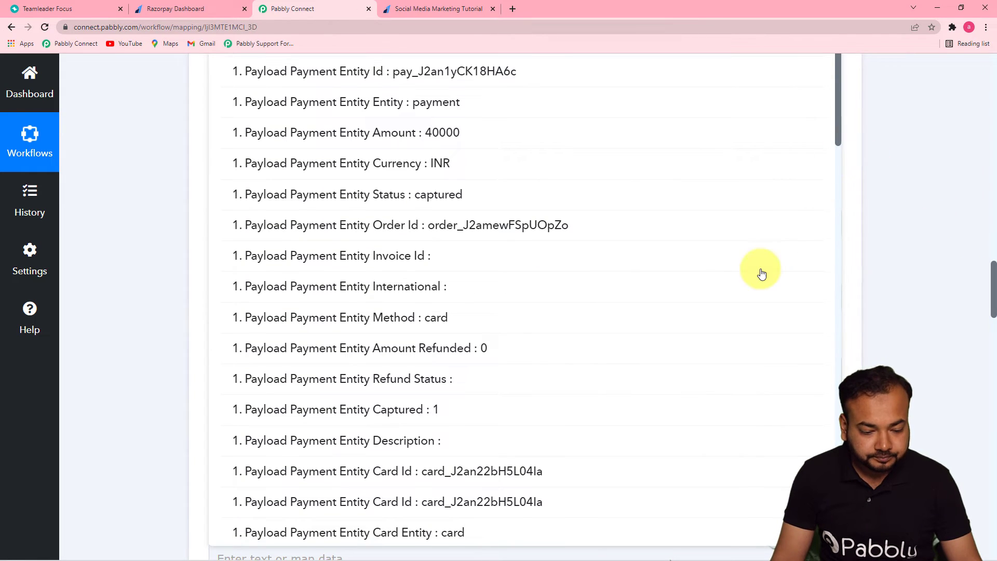
pyautogui.moveTo(836, 138); pyautogui.dragTo(836, 196)
pyautogui.click(498, 417)
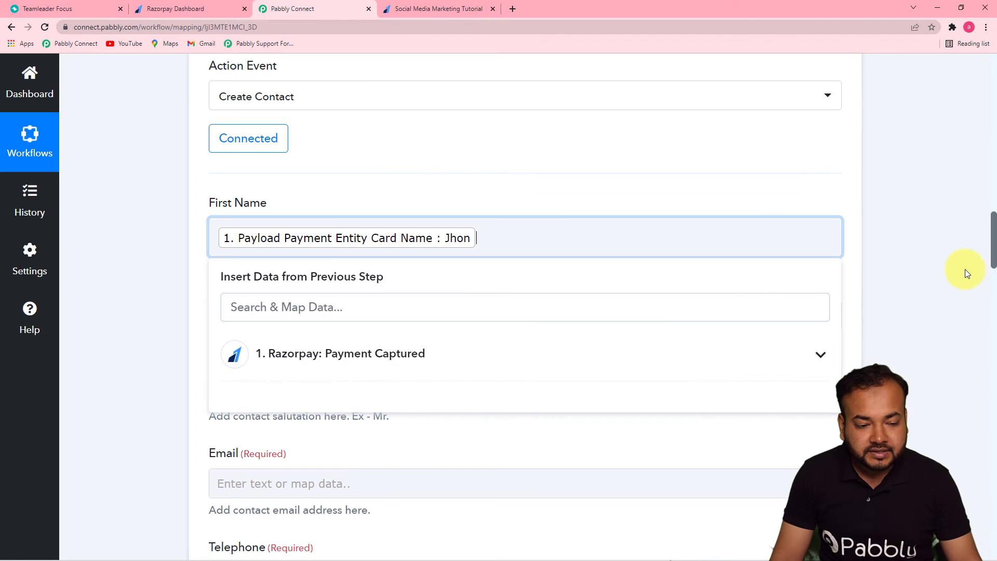
pyautogui.click(939, 266)
# Map the contact's Last Name to the Razorpay Payload Payment Entity Notes Last Name value.
pyautogui.click(537, 327)
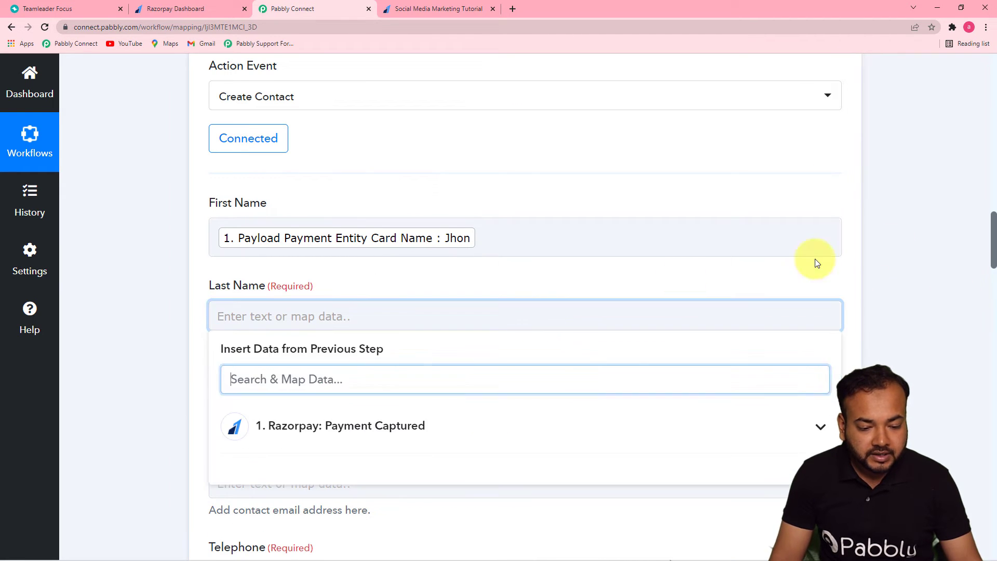
pyautogui.moveTo(993, 224); pyautogui.dragTo(989, 244)
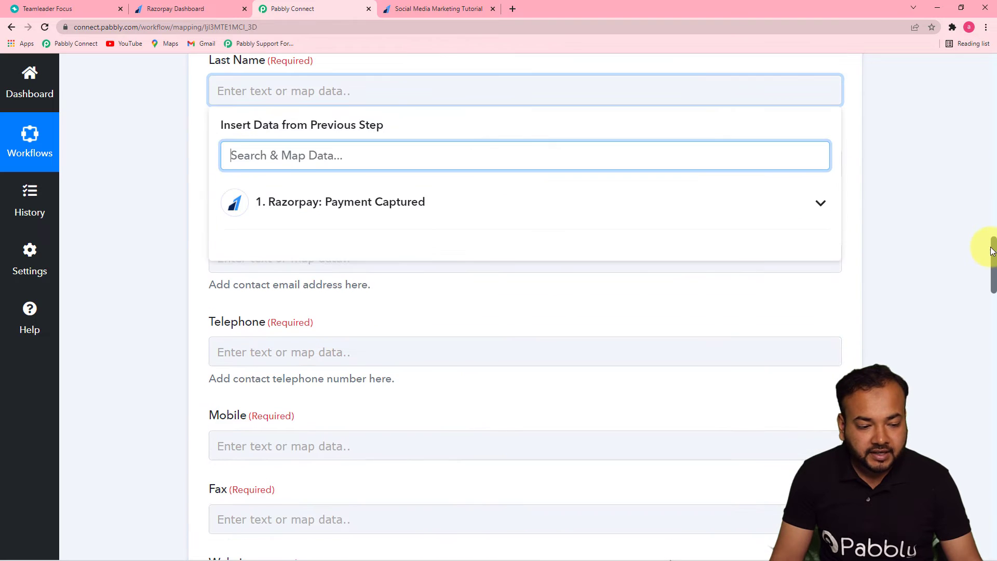
pyautogui.click(614, 203)
pyautogui.moveTo(837, 251); pyautogui.dragTo(813, 457)
pyautogui.click(607, 445)
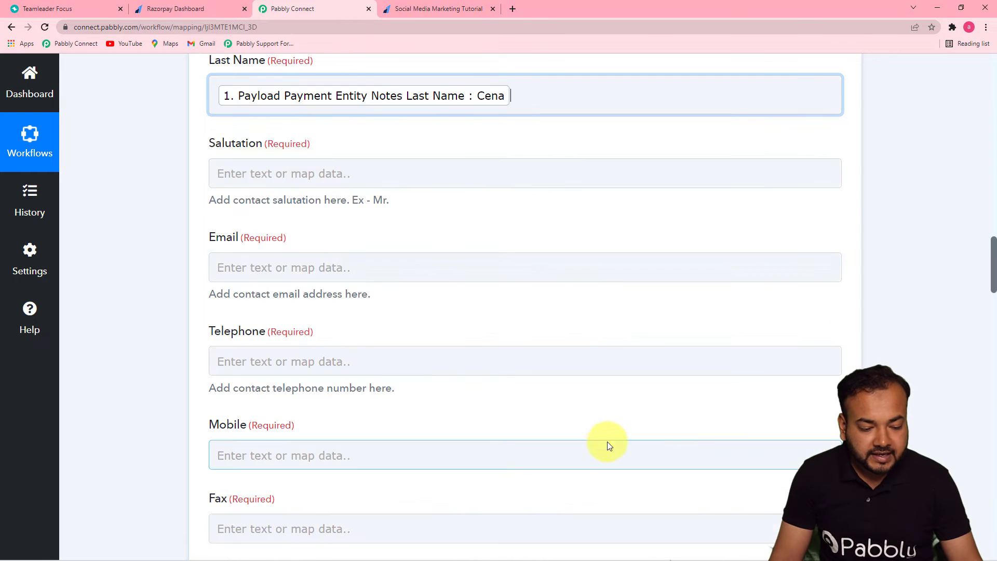
# Set the contact's salutation to "Mr." in the Create Contact action.
pyautogui.click(373, 177)
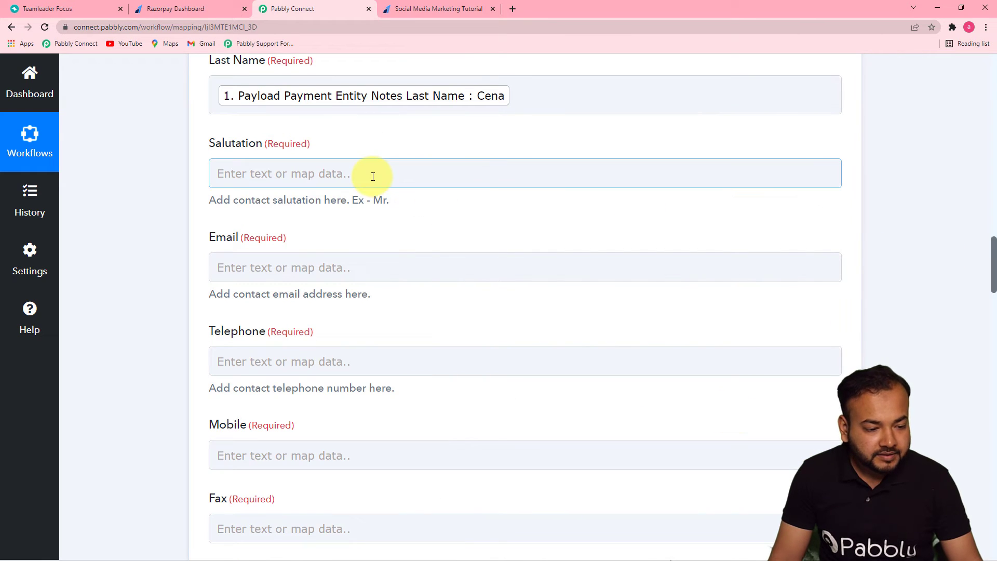
pyautogui.click(373, 176)
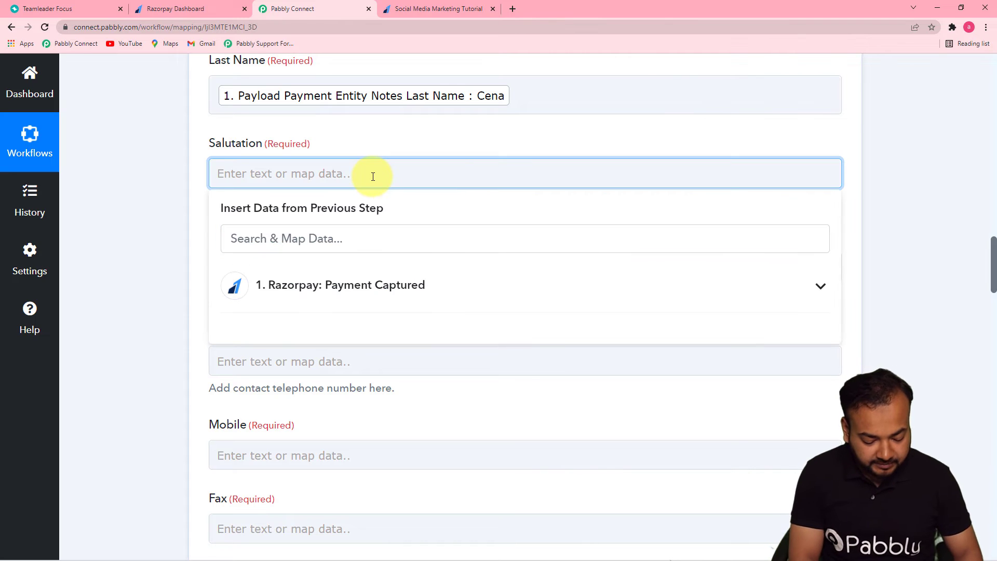
pyautogui.write('Mr.')
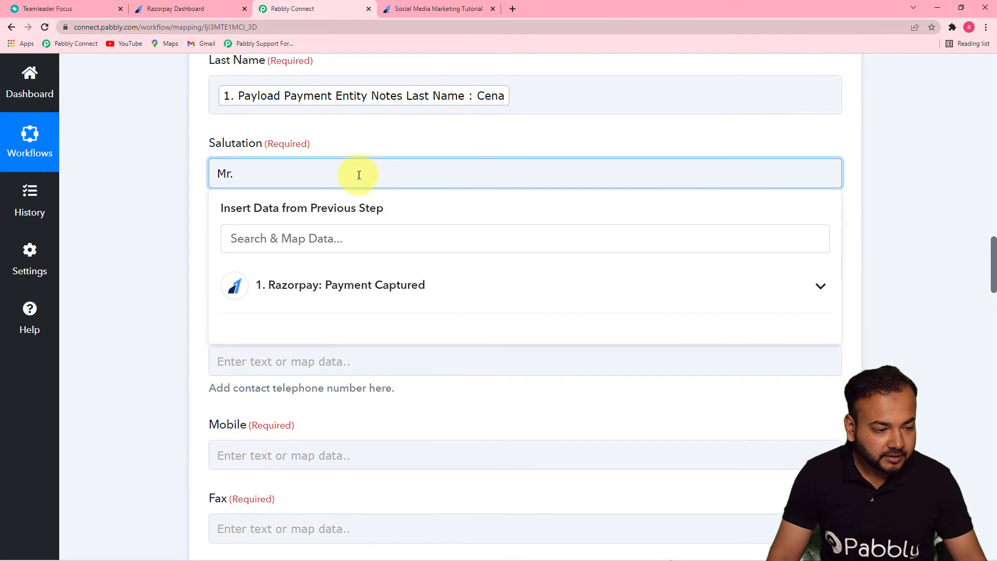
pyautogui.click(159, 141)
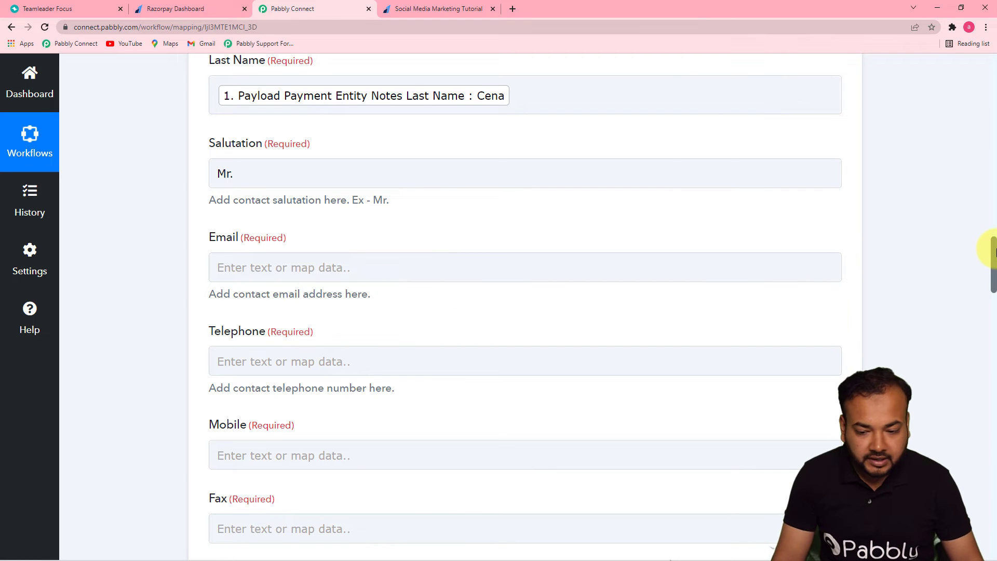
# Map the contact's Email to the Razorpay Payload Payment Entity Notes Email value.
pyautogui.moveTo(993, 255); pyautogui.dragTo(991, 270)
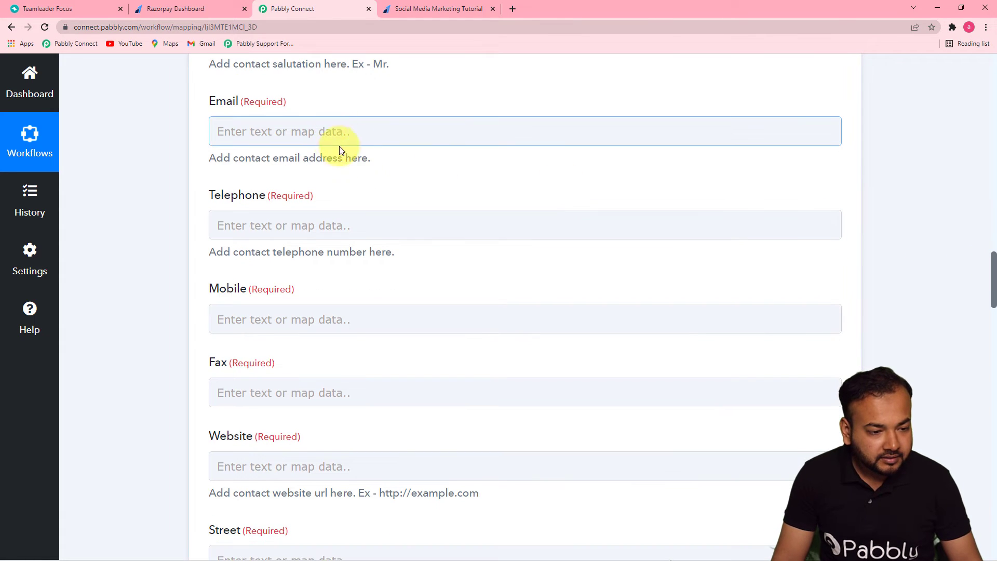
pyautogui.click(403, 132)
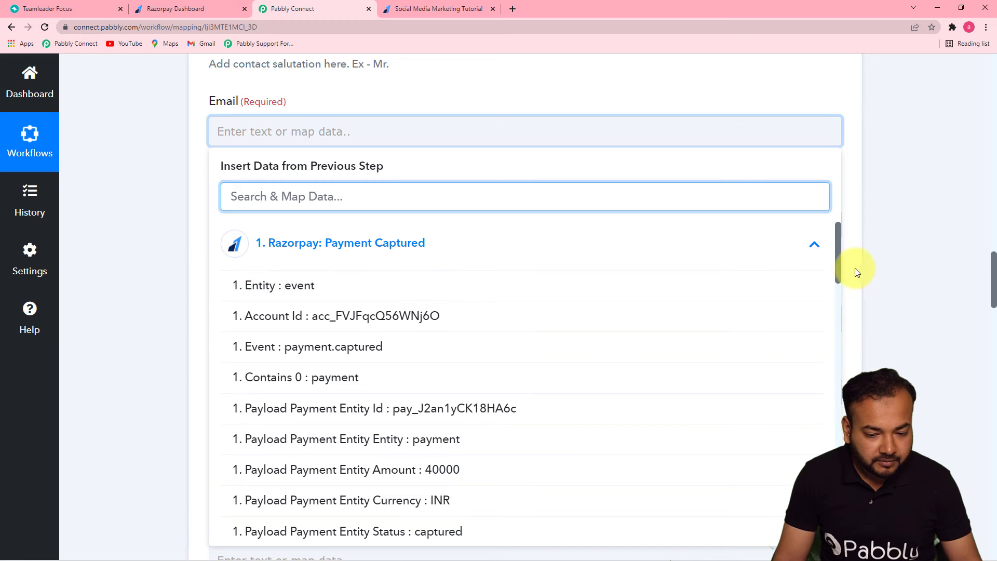
pyautogui.moveTo(837, 272); pyautogui.dragTo(837, 444)
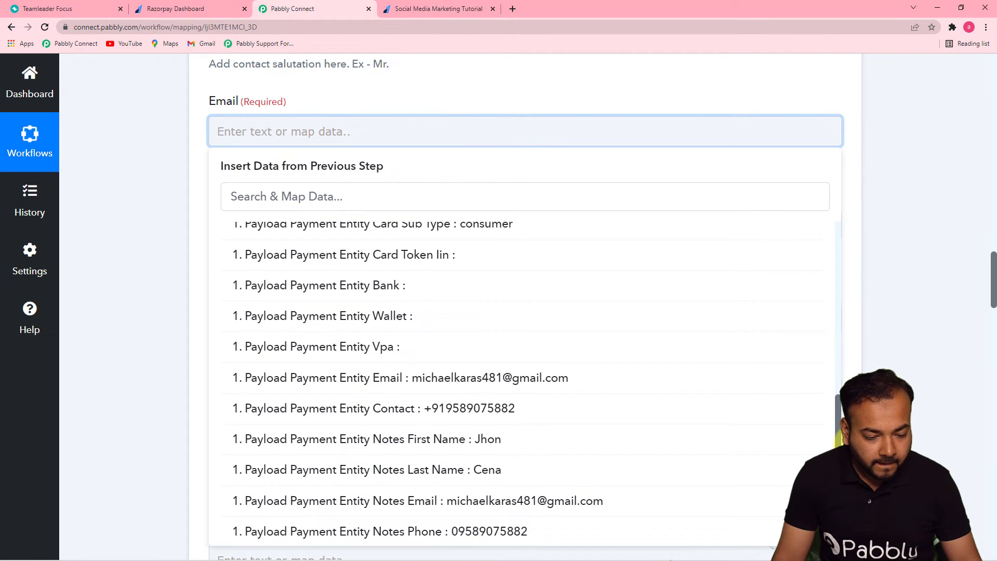
pyautogui.click(524, 501)
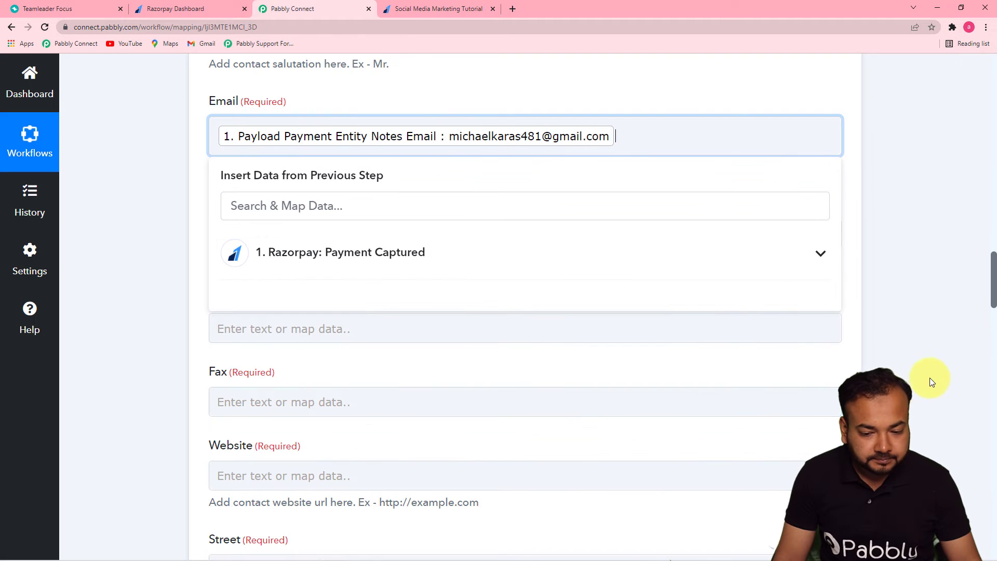
pyautogui.click(952, 338)
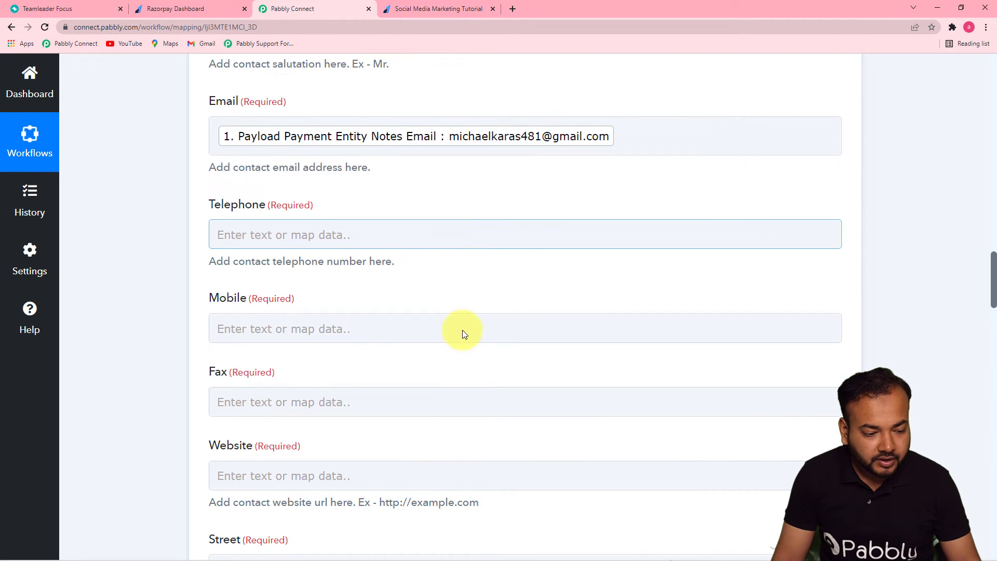
# Map the contact's Telephone to the Razorpay Payload Payment Entity Contact value.
pyautogui.click(449, 237)
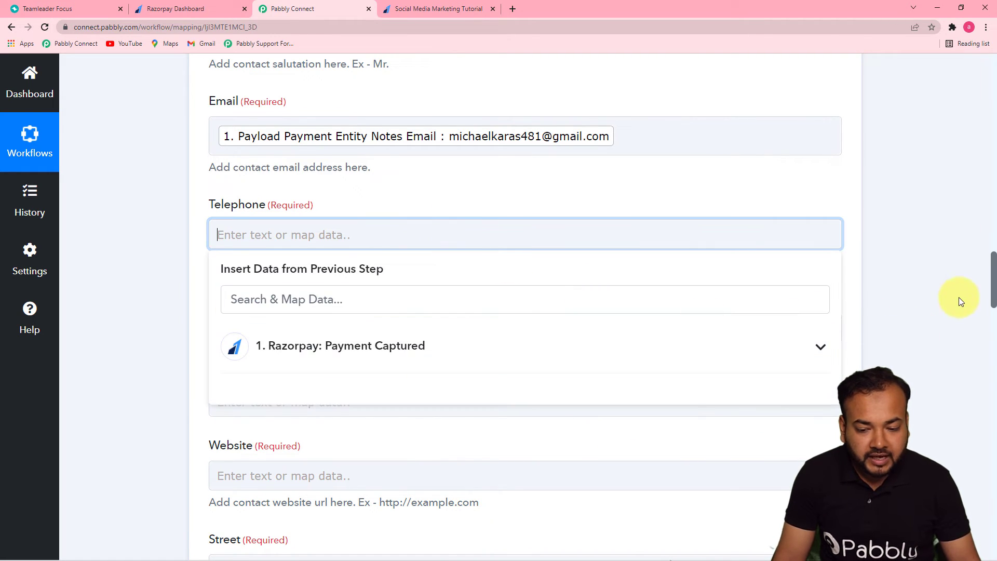
pyautogui.moveTo(991, 276); pyautogui.dragTo(990, 291)
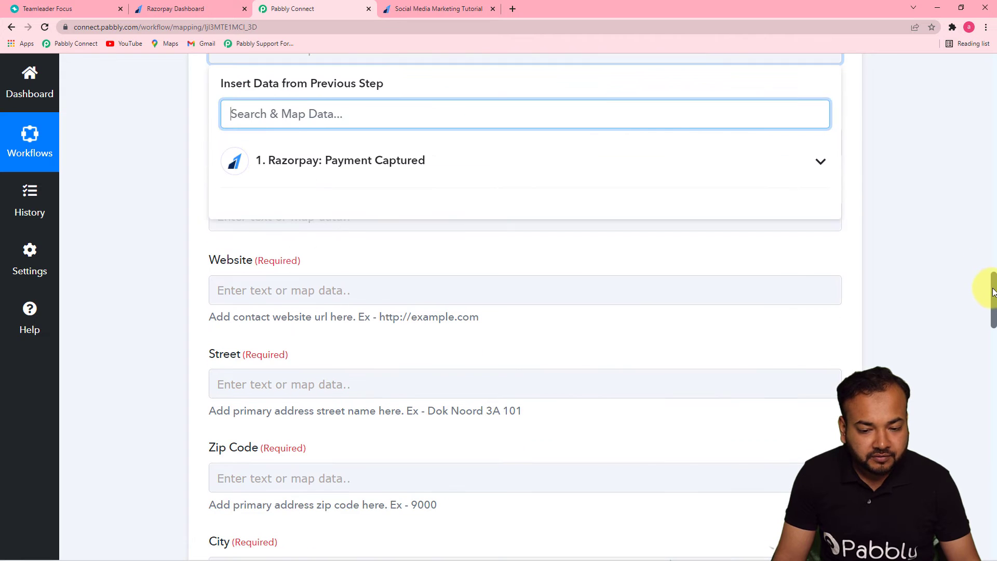
pyautogui.click(819, 167)
pyautogui.moveTo(837, 206); pyautogui.dragTo(828, 360)
pyautogui.scroll(-5, 828, 359)
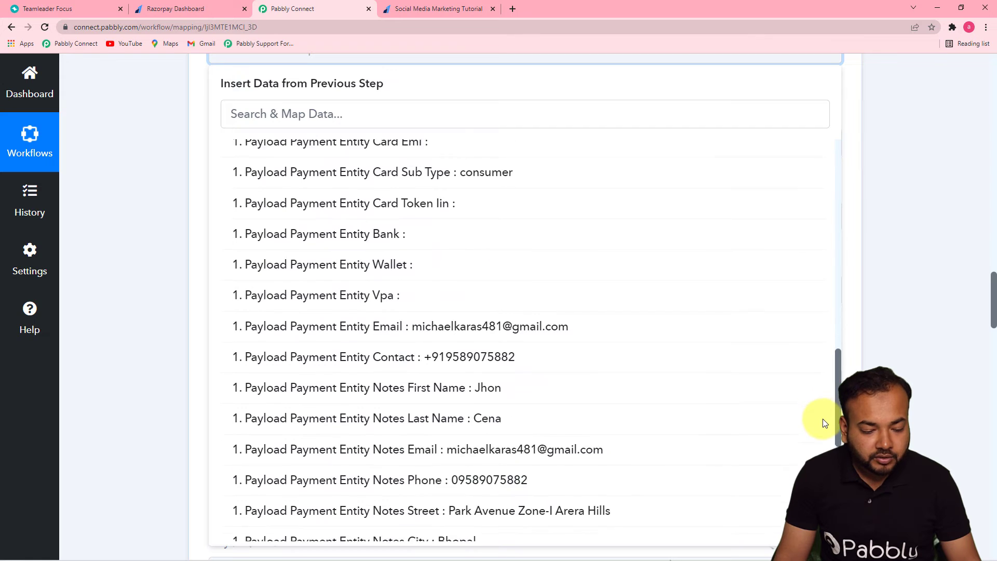
pyautogui.click(516, 358)
pyautogui.click(138, 214)
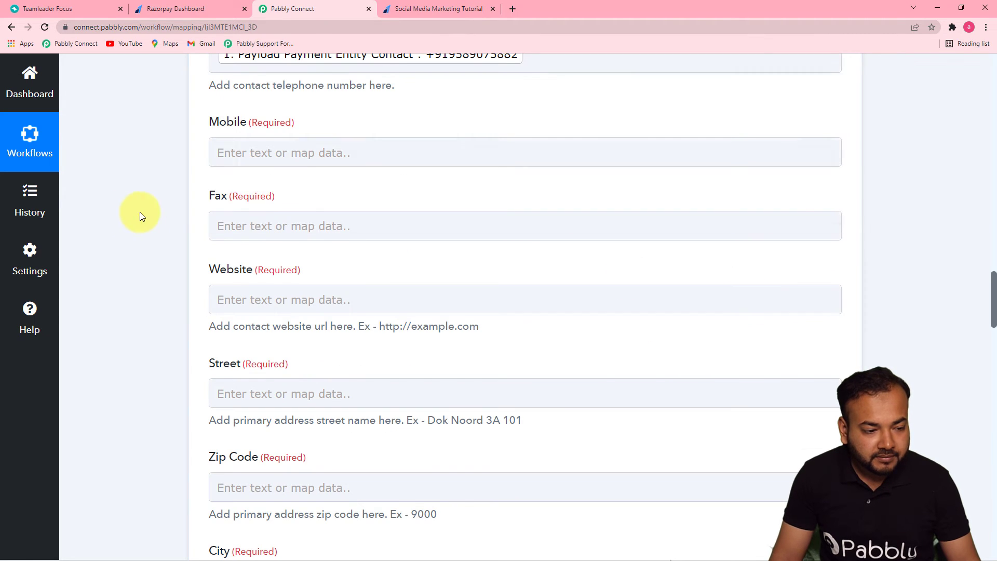
pyautogui.click(299, 165)
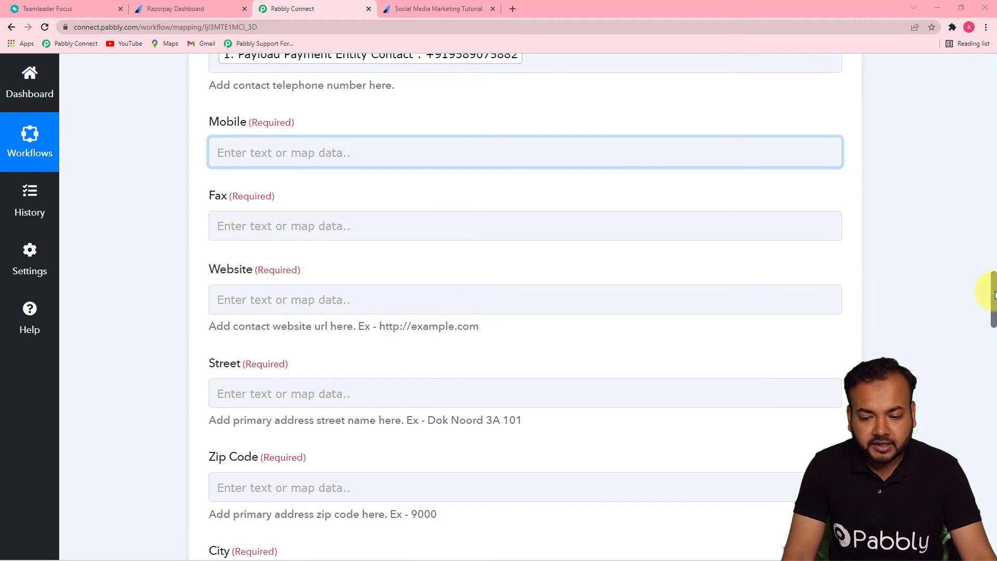
# Change the Teamleader step's action event to Create Contact With Primary Address.
pyautogui.moveTo(992, 294); pyautogui.dragTo(985, 229)
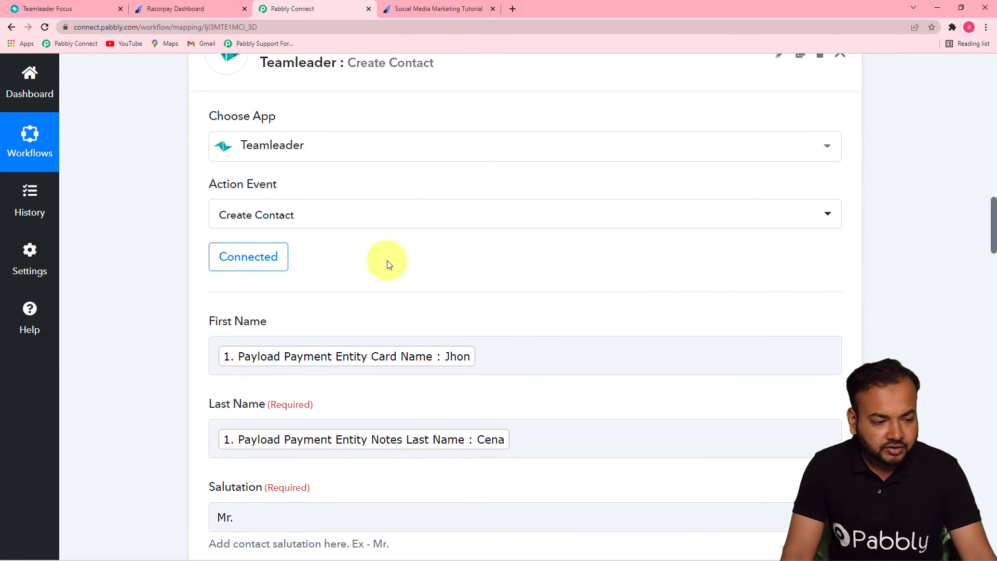
pyautogui.click(312, 226)
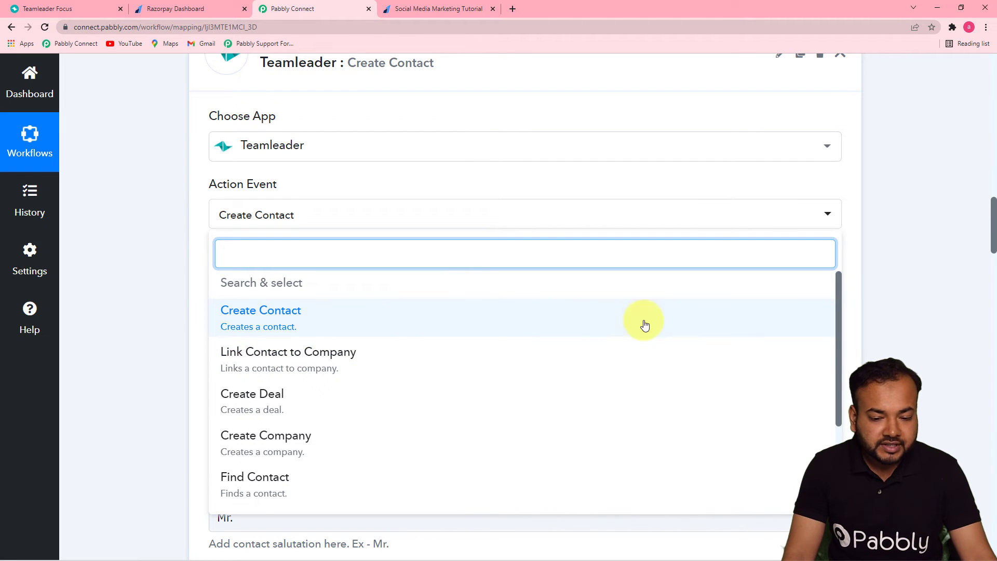
pyautogui.moveTo(836, 319); pyautogui.dragTo(832, 410)
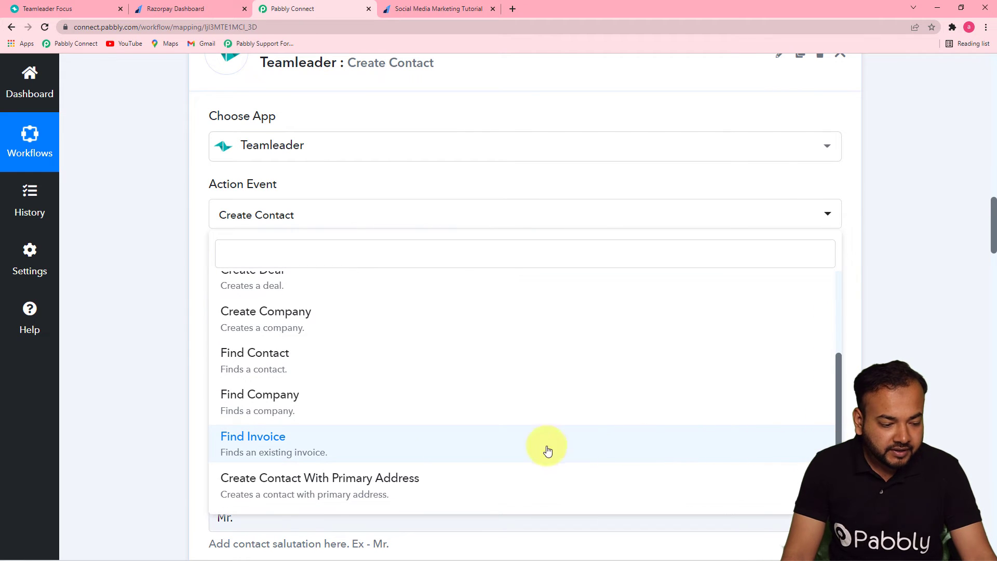
pyautogui.click(320, 486)
# Add a new Teamleader connection for the Create Contact With Primary Address action and authenticate it.
pyautogui.click(240, 257)
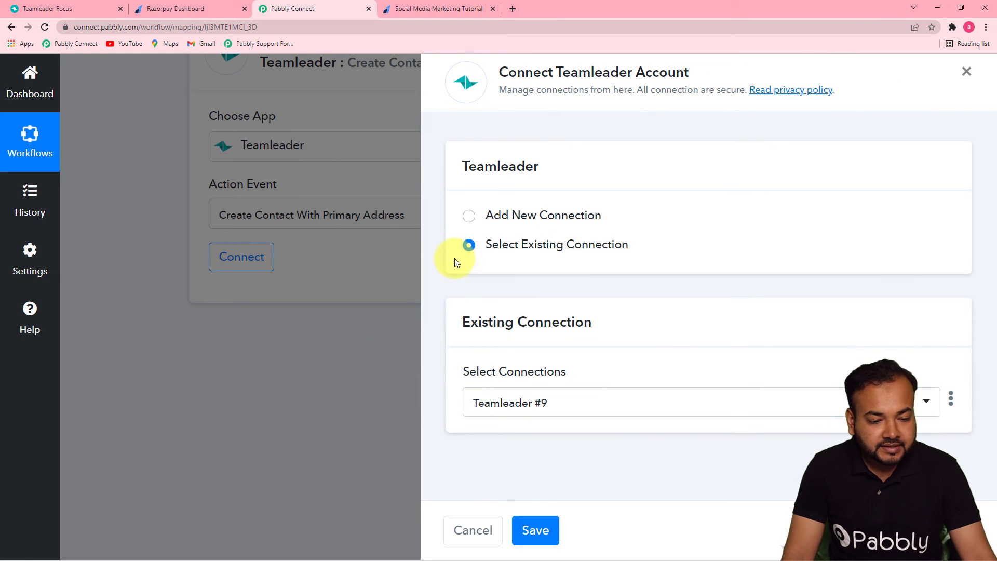
pyautogui.click(468, 220)
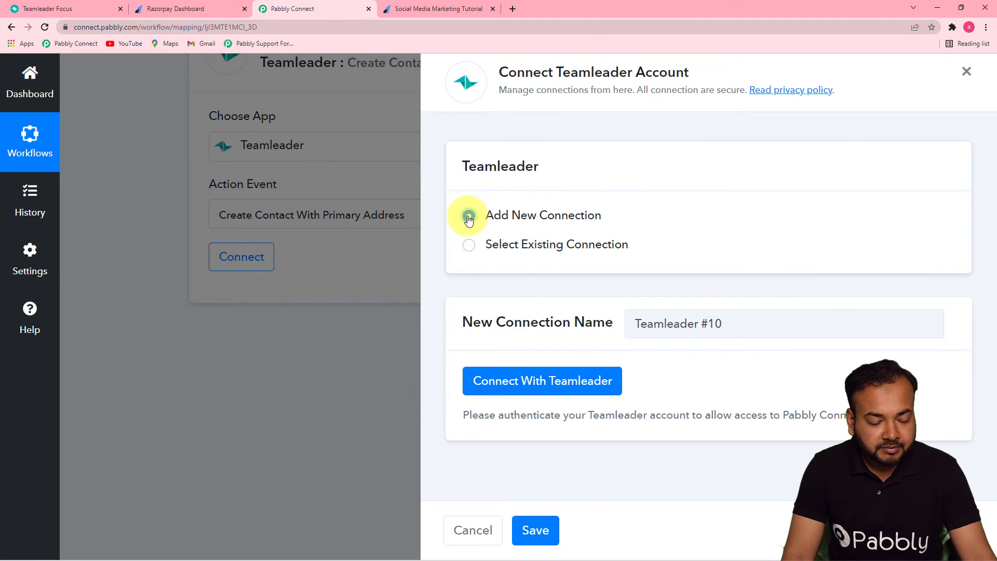
pyautogui.click(491, 385)
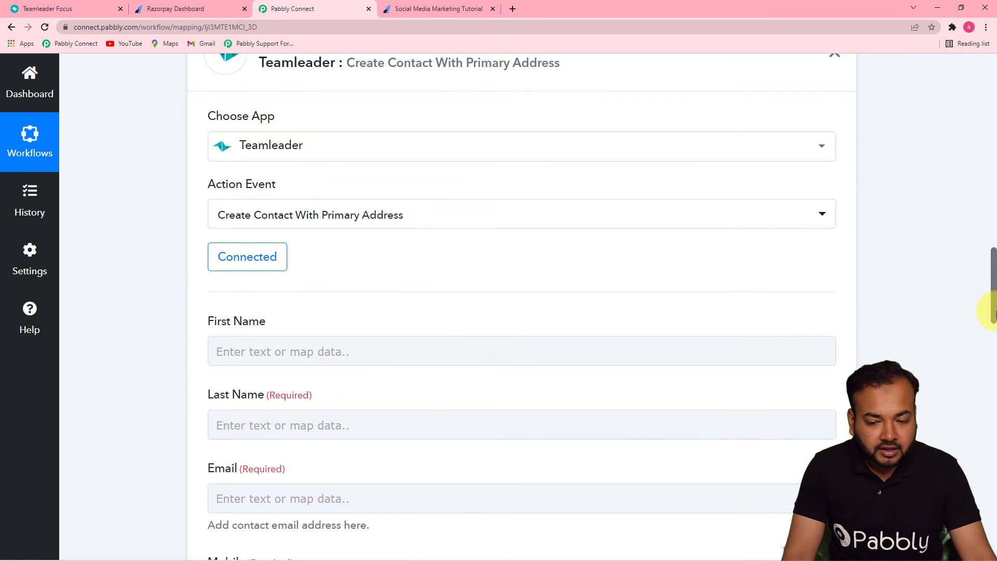
# Keep the contact's gender as Male after checking its options, and set the remarks to "Razorpay".
pyautogui.moveTo(993, 310); pyautogui.dragTo(988, 341)
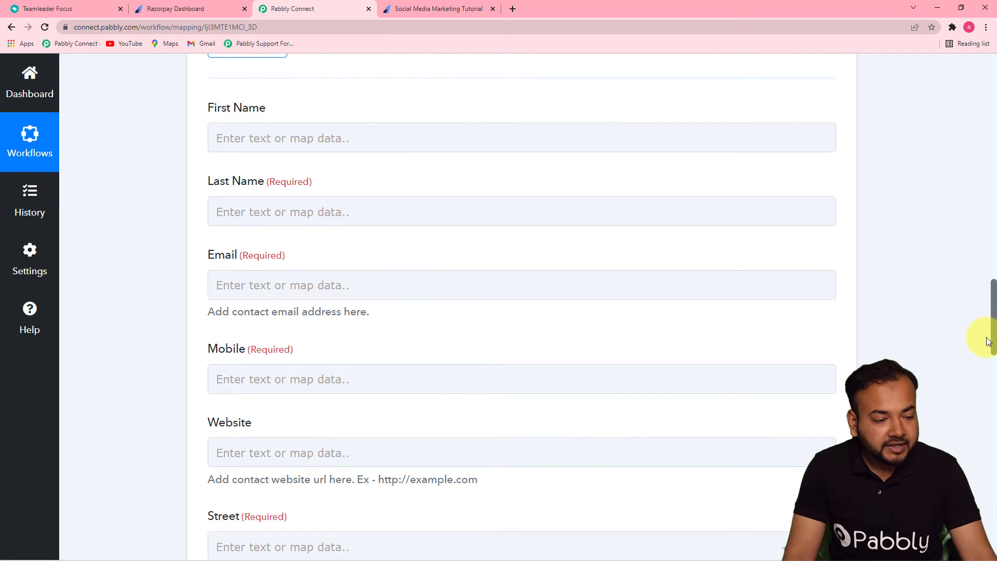
pyautogui.moveTo(993, 294); pyautogui.dragTo(991, 437)
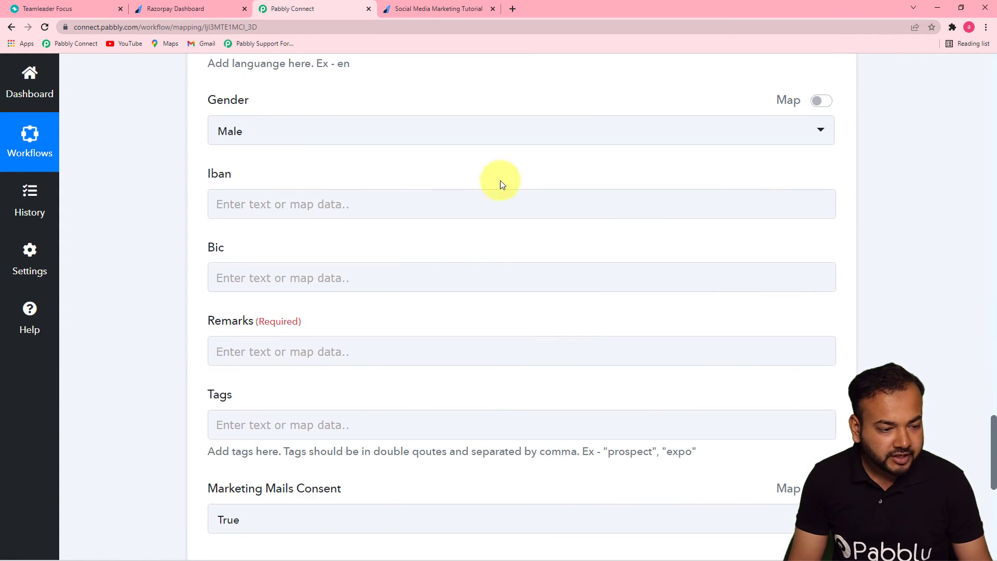
pyautogui.click(426, 138)
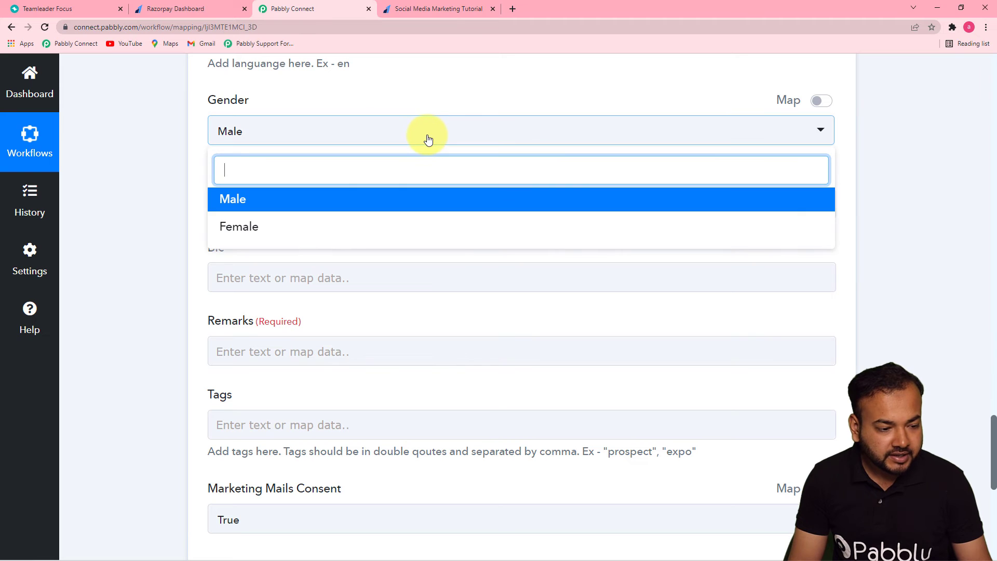
pyautogui.click(883, 205)
pyautogui.click(356, 347)
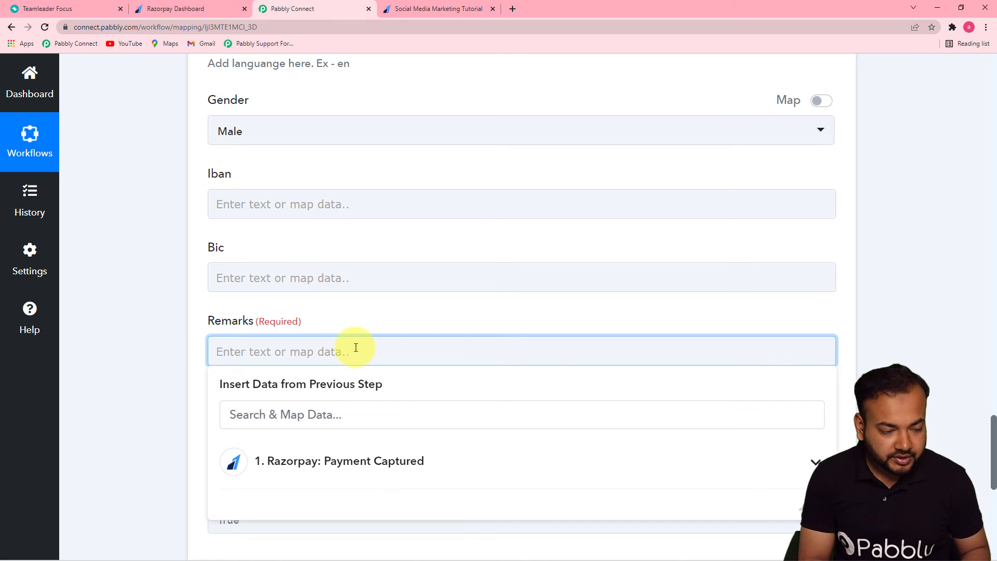
pyautogui.write('Ra')
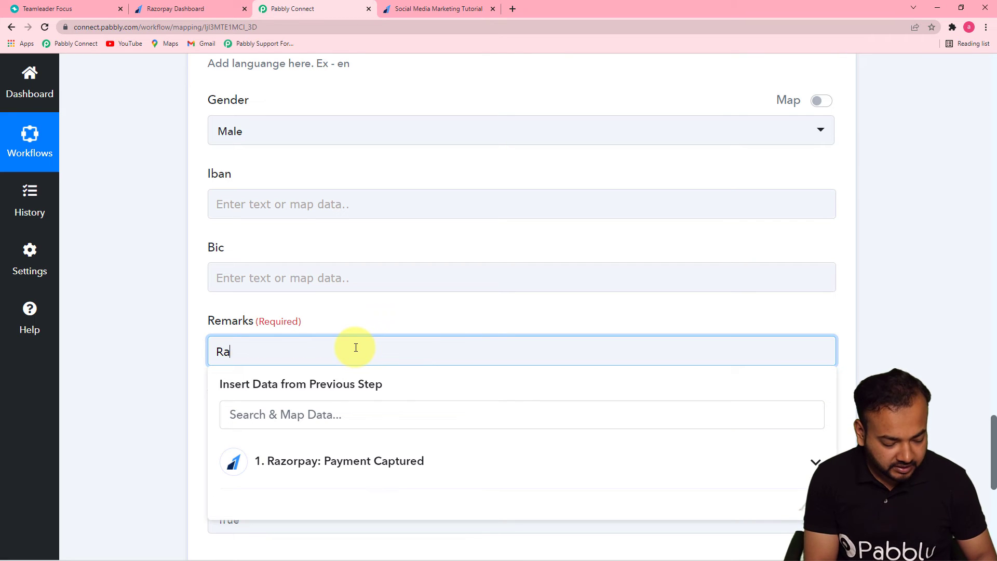
pyautogui.write('zorpay')
pyautogui.click(876, 349)
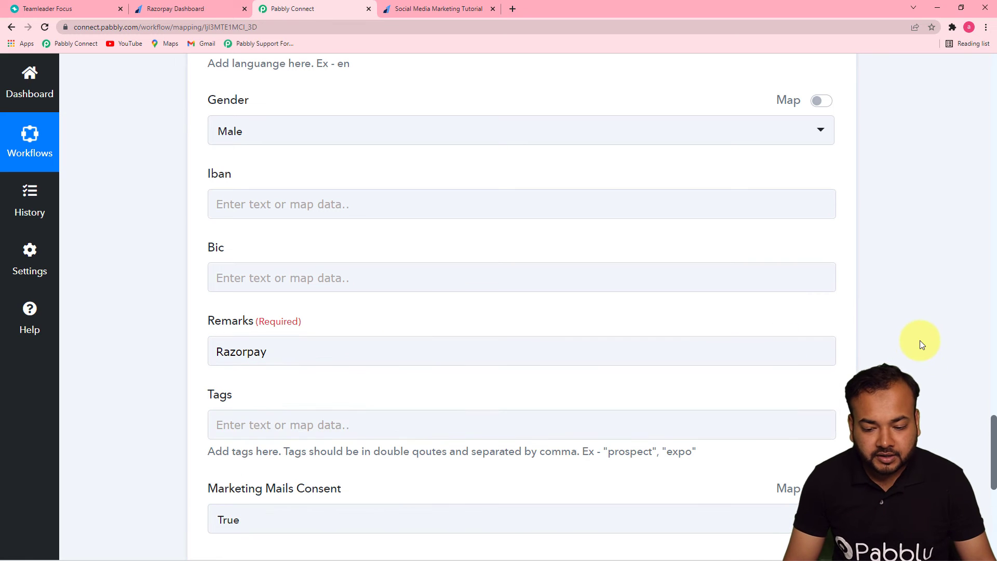
# Set Marketing Mails Consent to False and enter "prospect" as the contact's tag.
pyautogui.moveTo(991, 422); pyautogui.dragTo(993, 456)
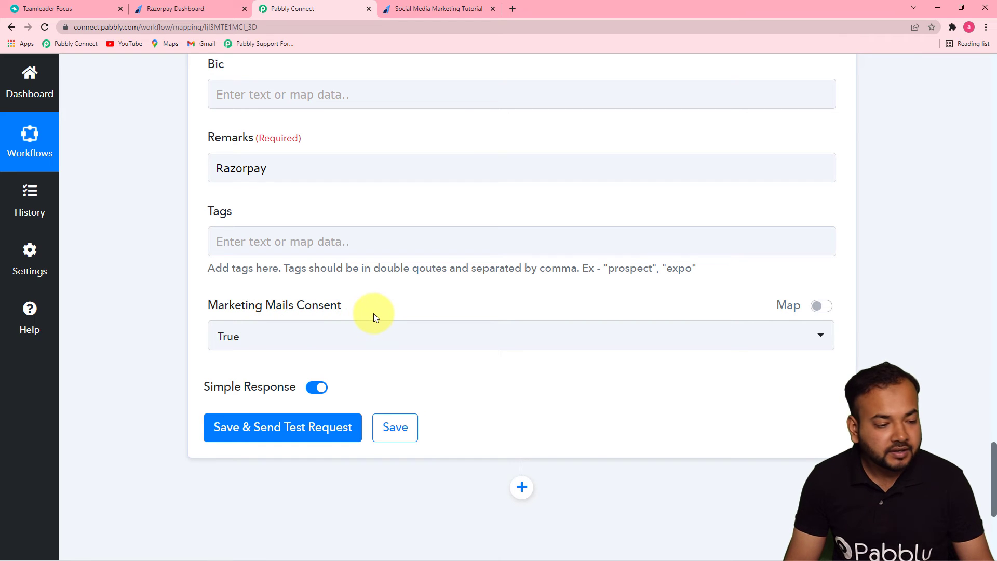
pyautogui.click(359, 338)
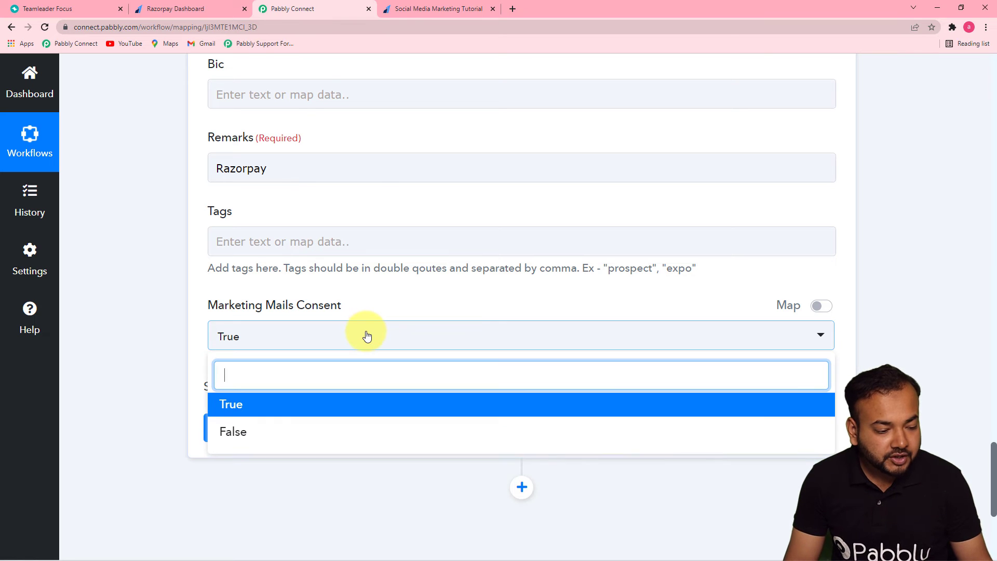
pyautogui.click(272, 441)
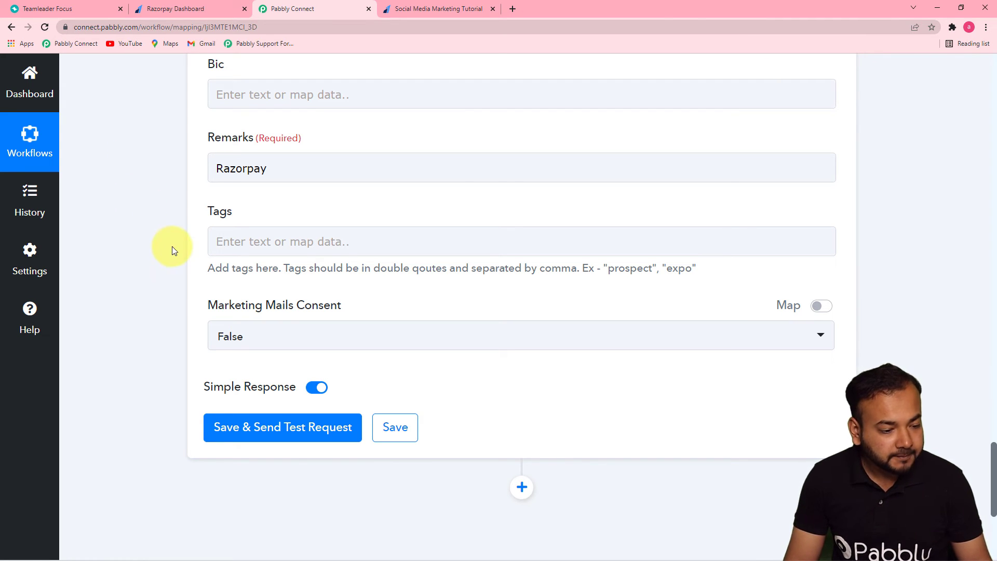
pyautogui.click(320, 241)
pyautogui.click(253, 243)
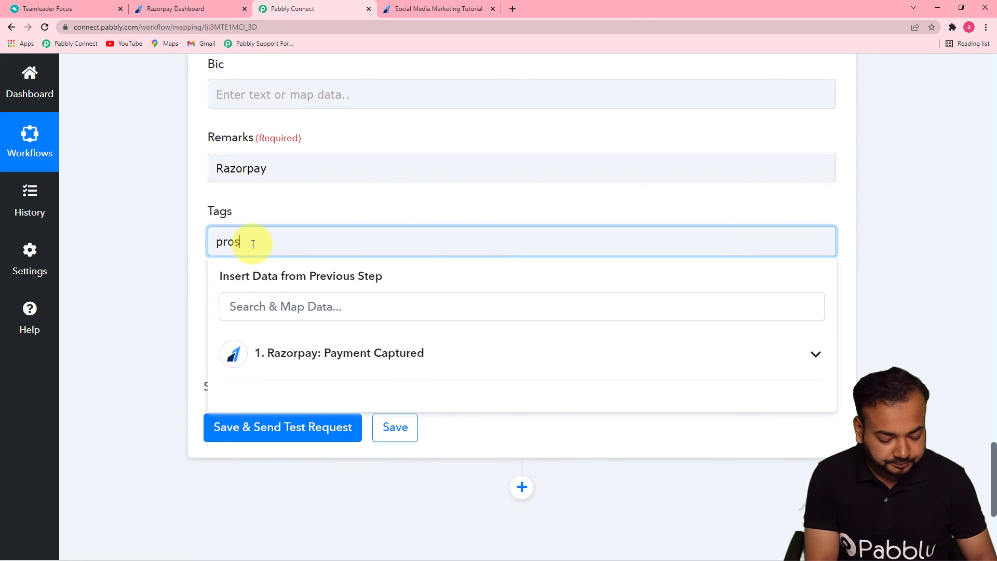
pyautogui.click(194, 251)
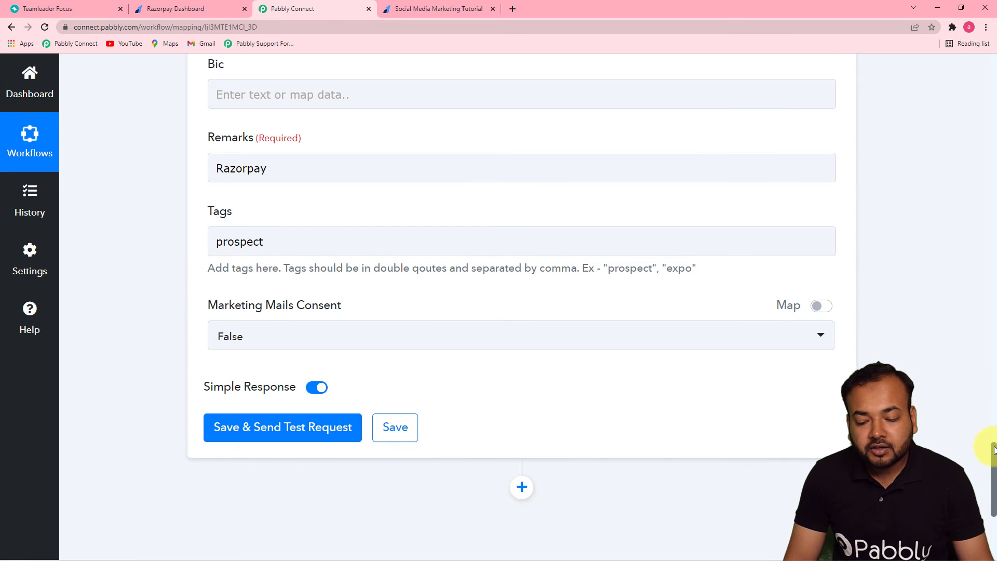
# Check the existing contacts in Teamleader, return to Pabbly Connect, and save the action while sending a test request.
pyautogui.scroll(-3, 991, 448)
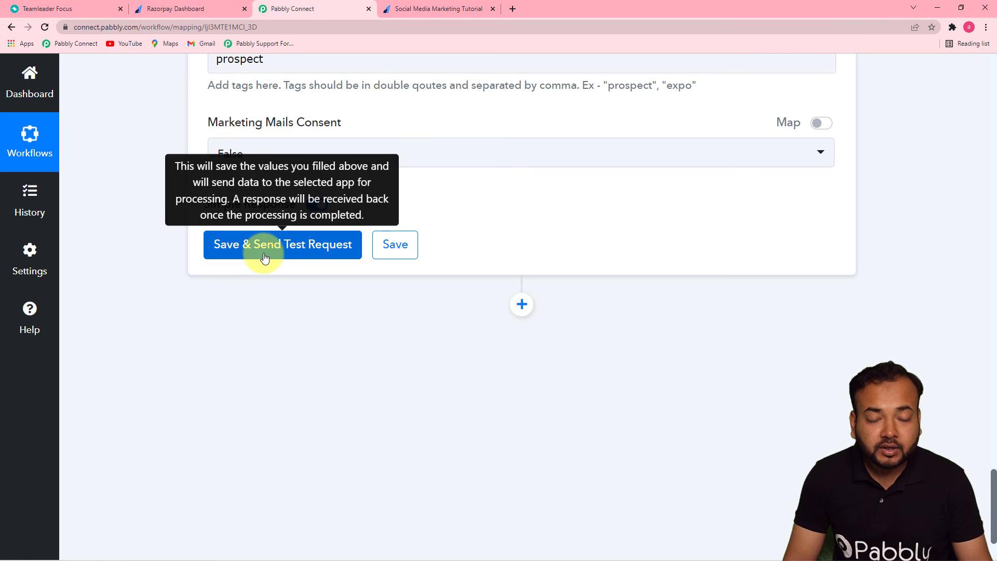
pyautogui.click(47, 9)
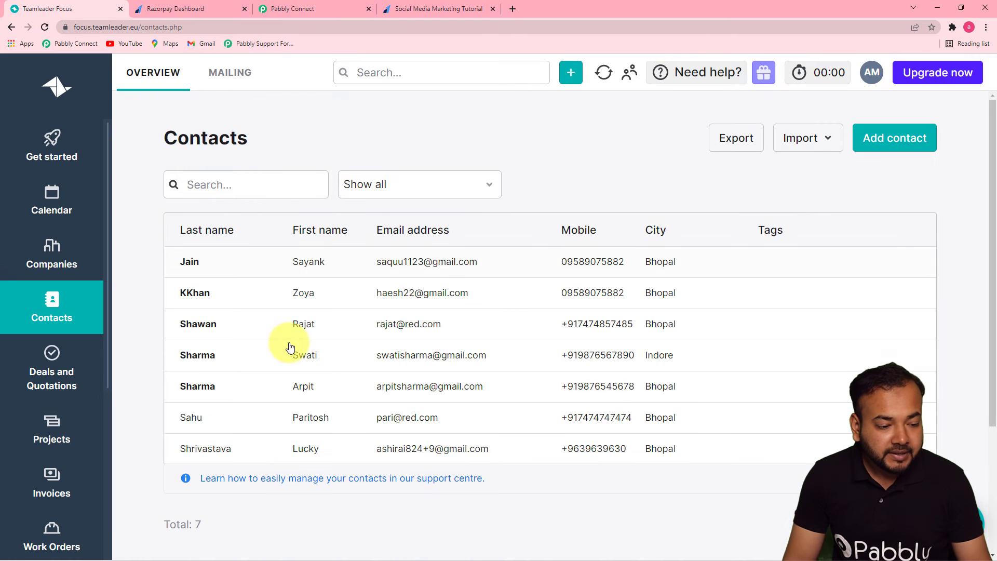
pyautogui.click(310, 9)
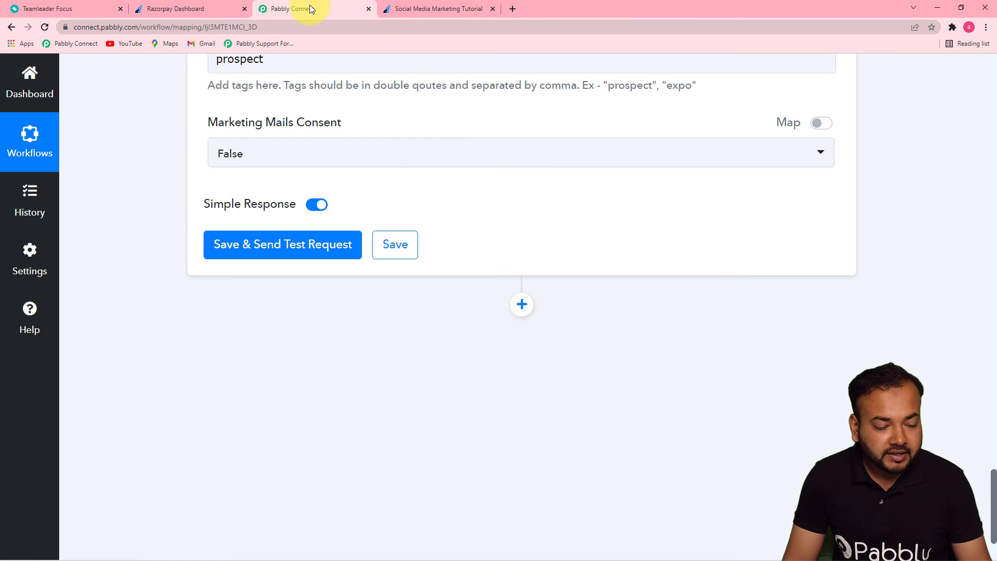
pyautogui.click(274, 250)
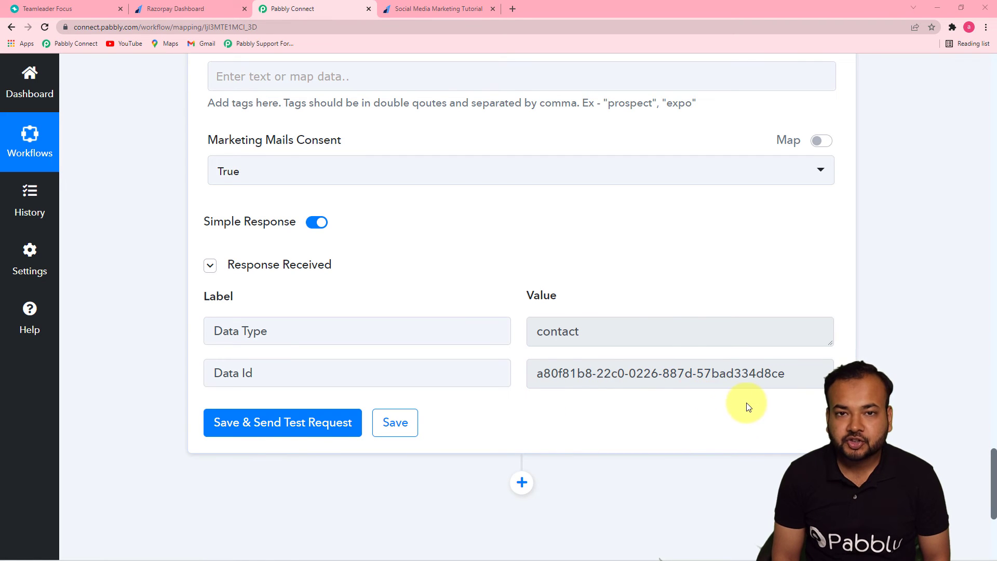
# Switch to Teamleader and reload the contacts list to check for the contact sent by the test request.
pyautogui.moveTo(993, 462); pyautogui.dragTo(992, 413)
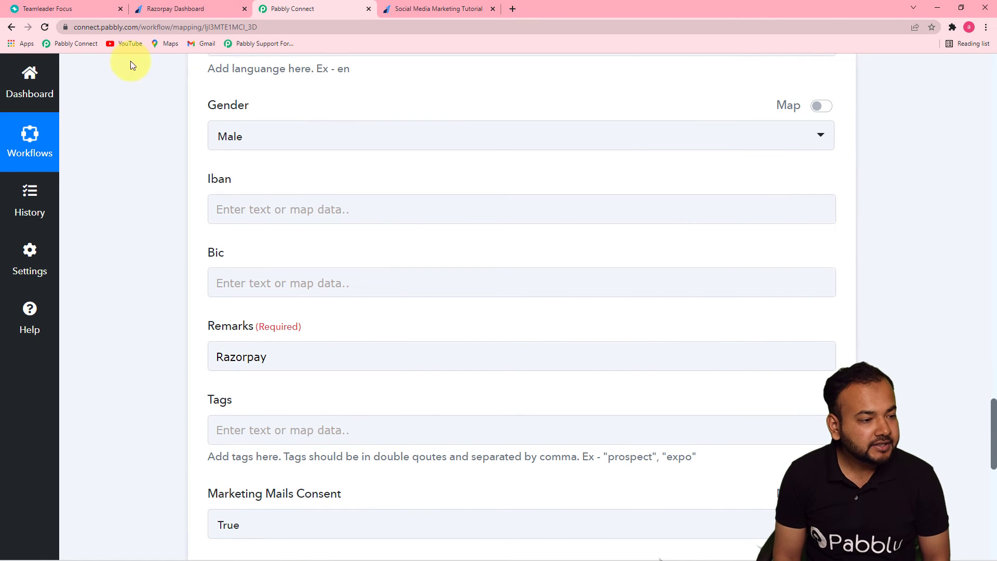
pyautogui.click(64, 10)
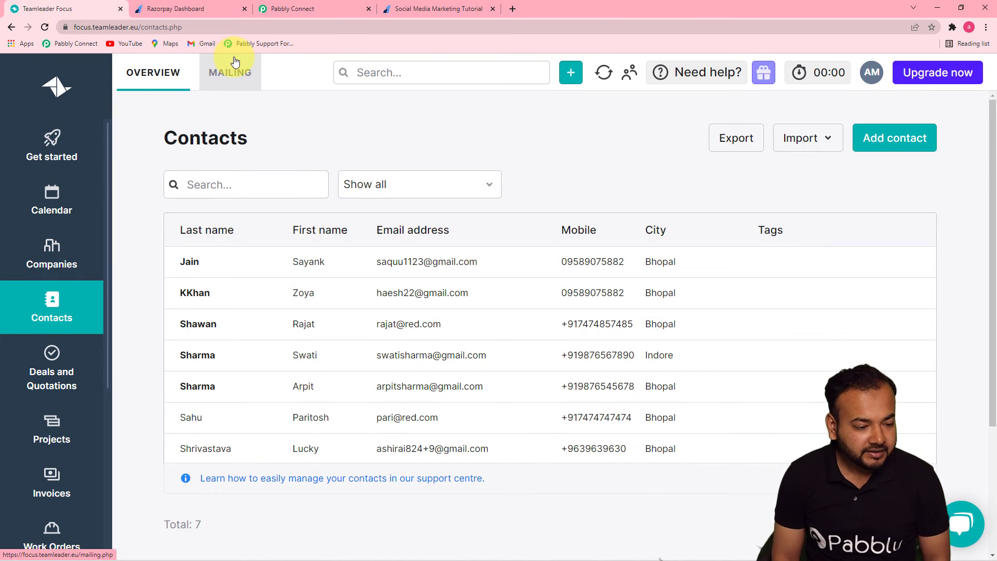
pyautogui.click(46, 27)
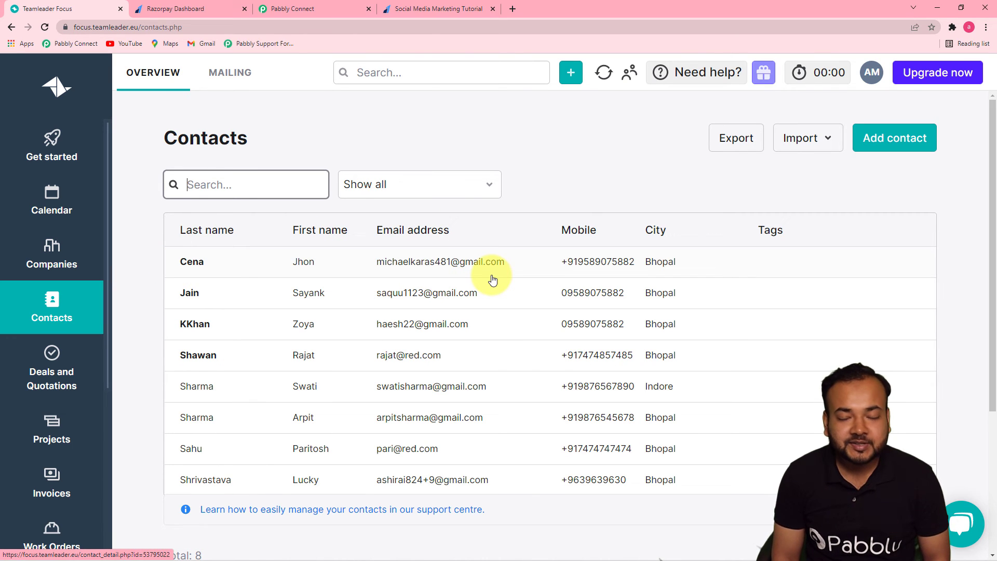
# Review the workflow in Pabbly Connect from the Razorpay trigger to the Teamleader action's response, rechecking the contacts in Teamleader.
pyautogui.click(303, 10)
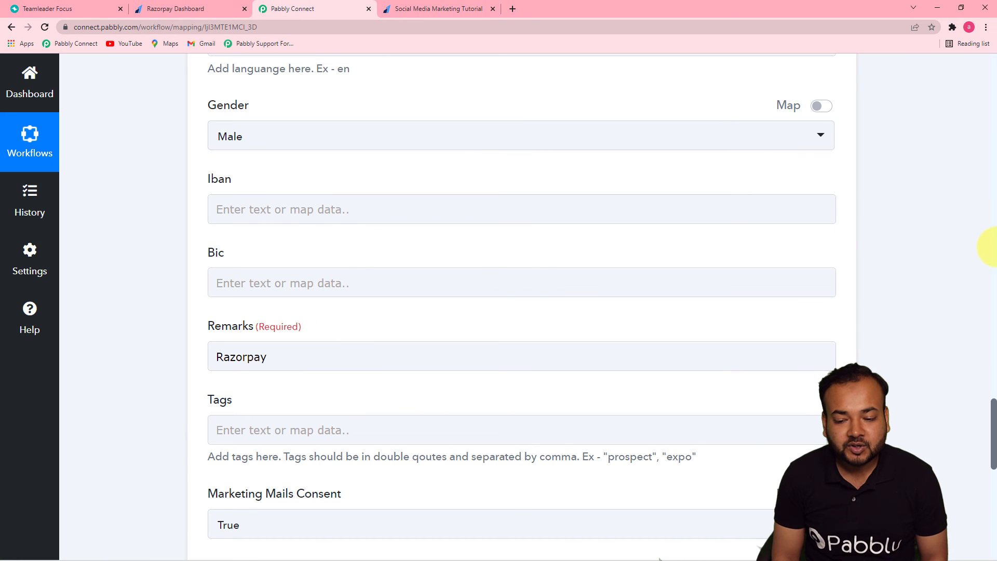
pyautogui.click(995, 247)
pyautogui.moveTo(995, 246); pyautogui.dragTo(992, 113)
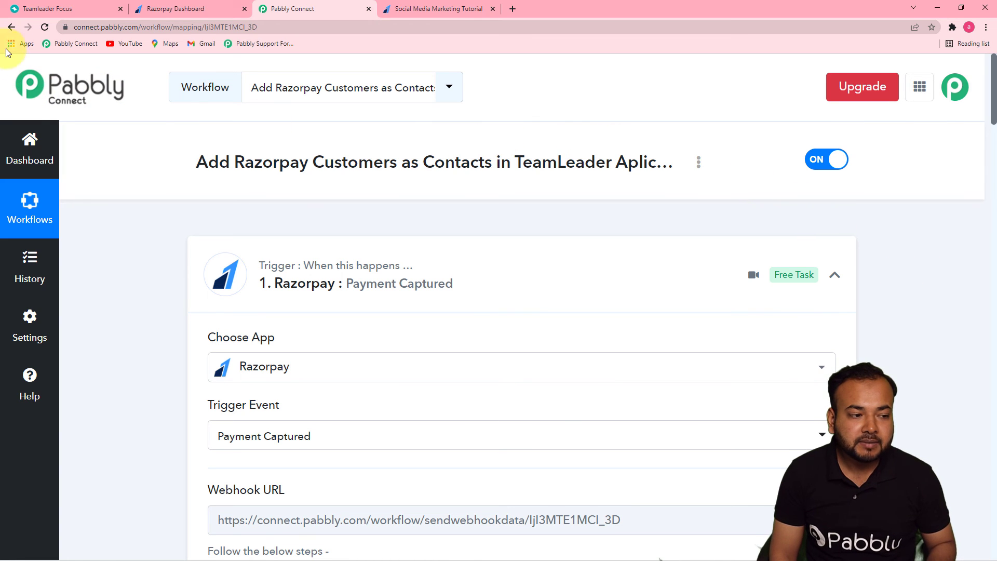
pyautogui.click(57, 9)
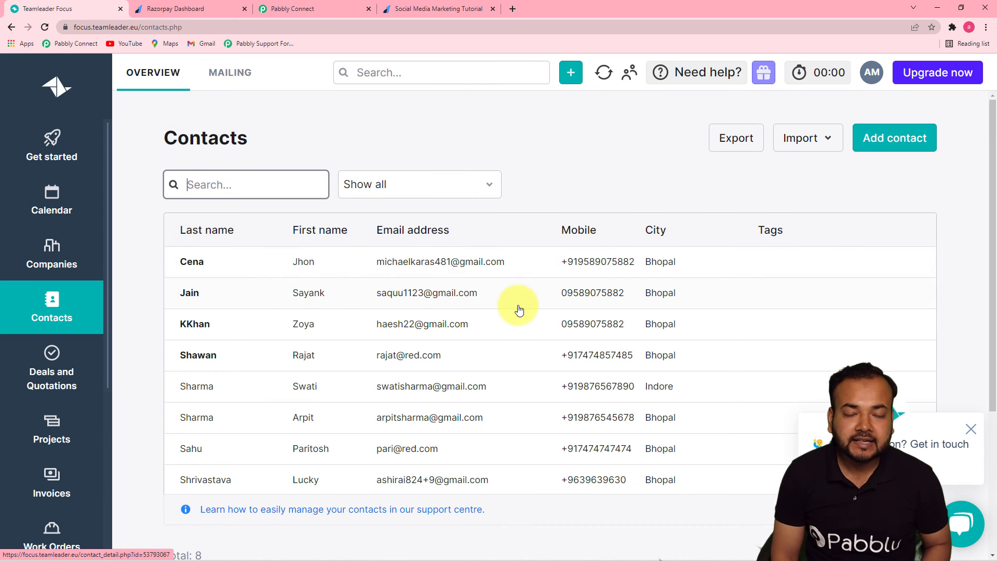
pyautogui.click(314, 9)
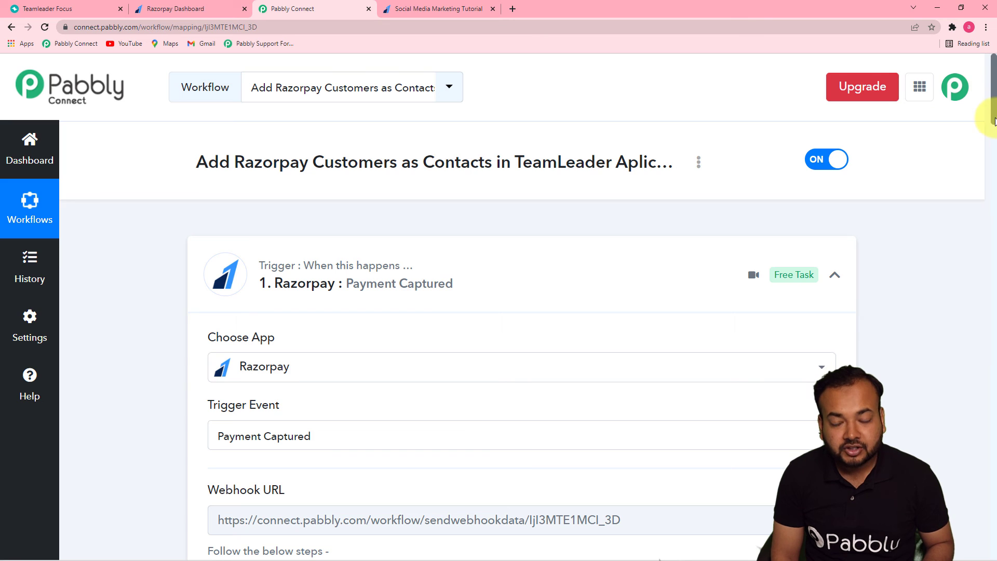
pyautogui.moveTo(995, 123); pyautogui.dragTo(985, 295)
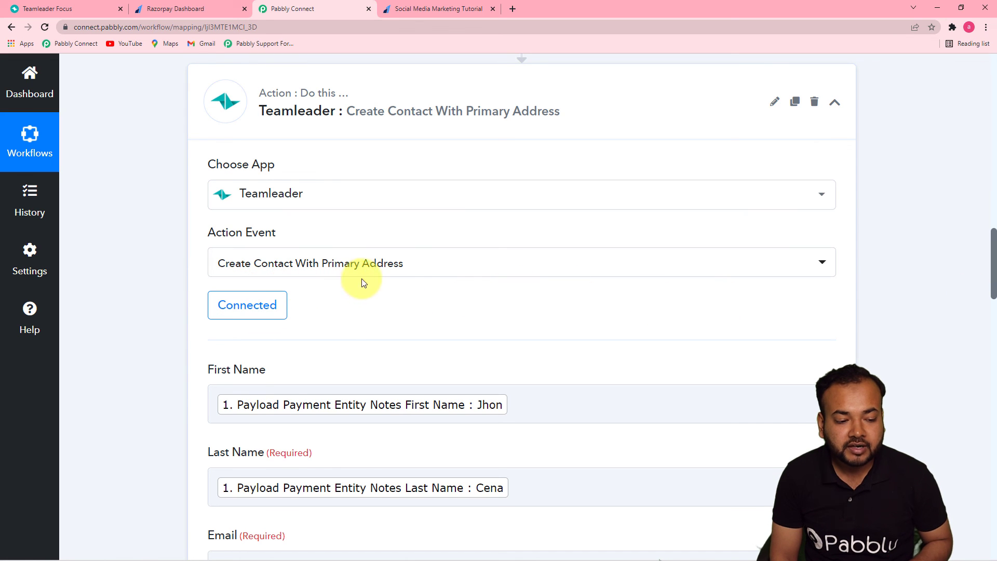
pyautogui.moveTo(992, 243); pyautogui.dragTo(917, 445)
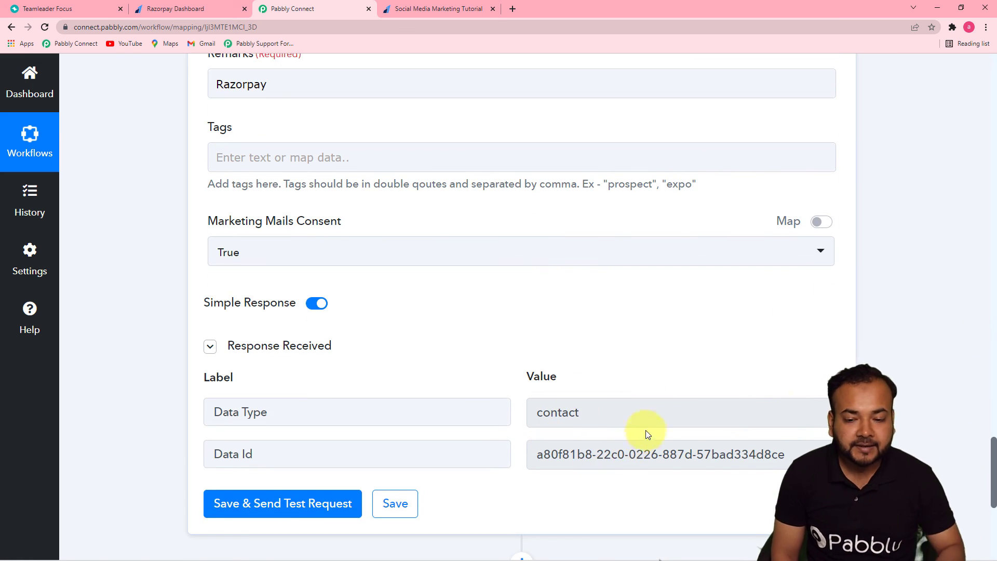